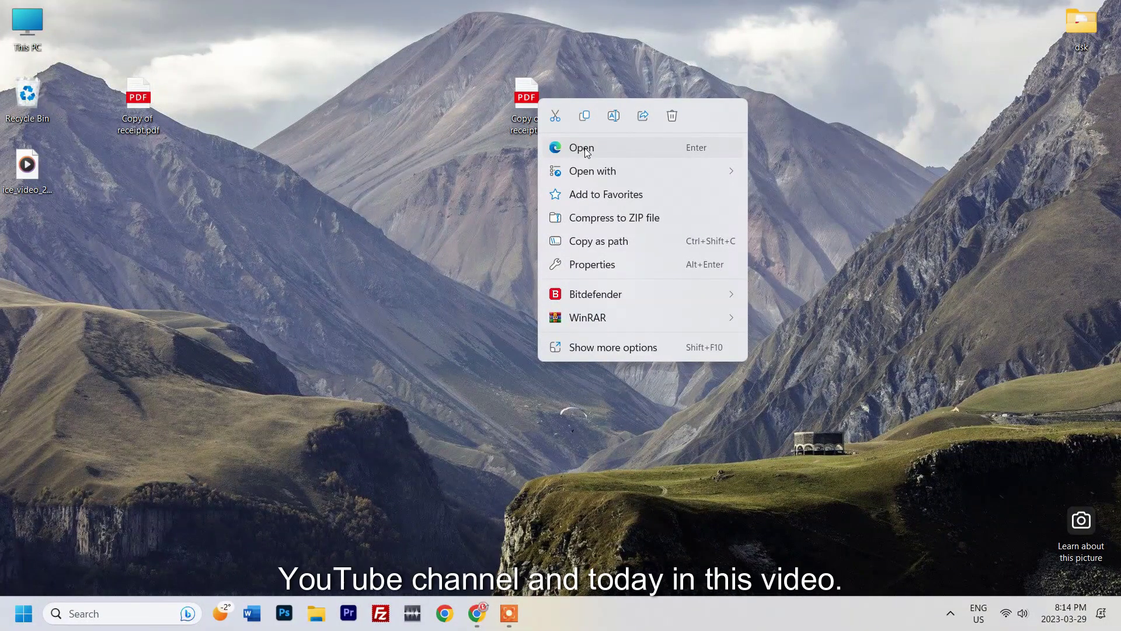
- Open the fillable receipt PDF in Edge and enter 5662 in its Date field
click(586, 152)
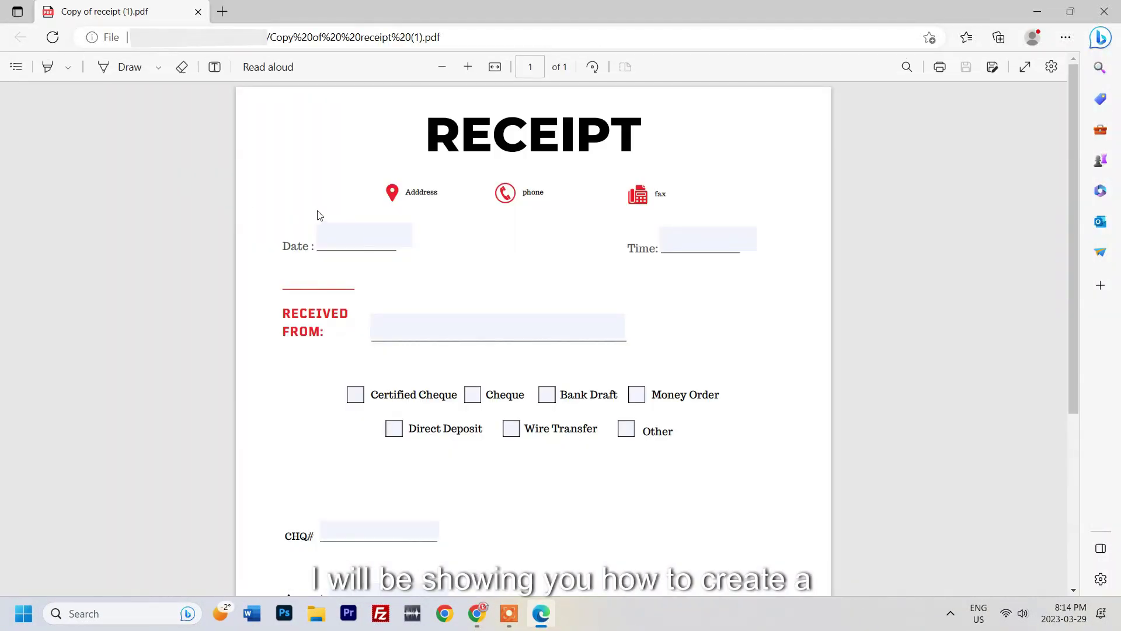
click(328, 239)
text(5662)
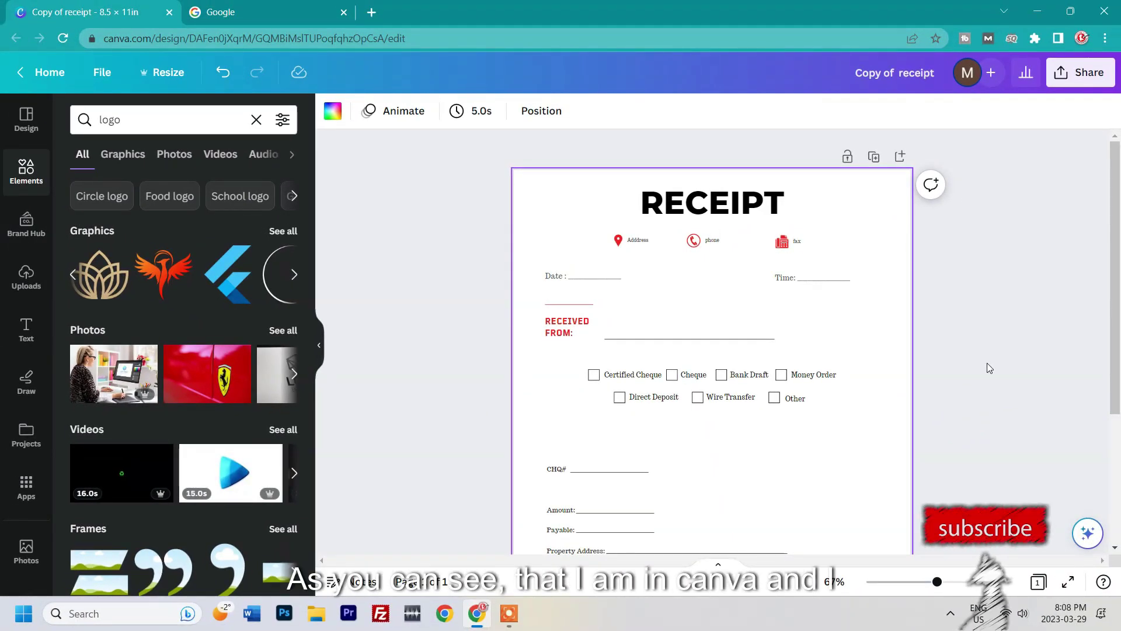
- Inspect the receipt design's RECEIPT heading, fax icon and Date text box in Canva
scroll(814, 250, down, 3)
scroll(658, 306, up, 3)
click(700, 203)
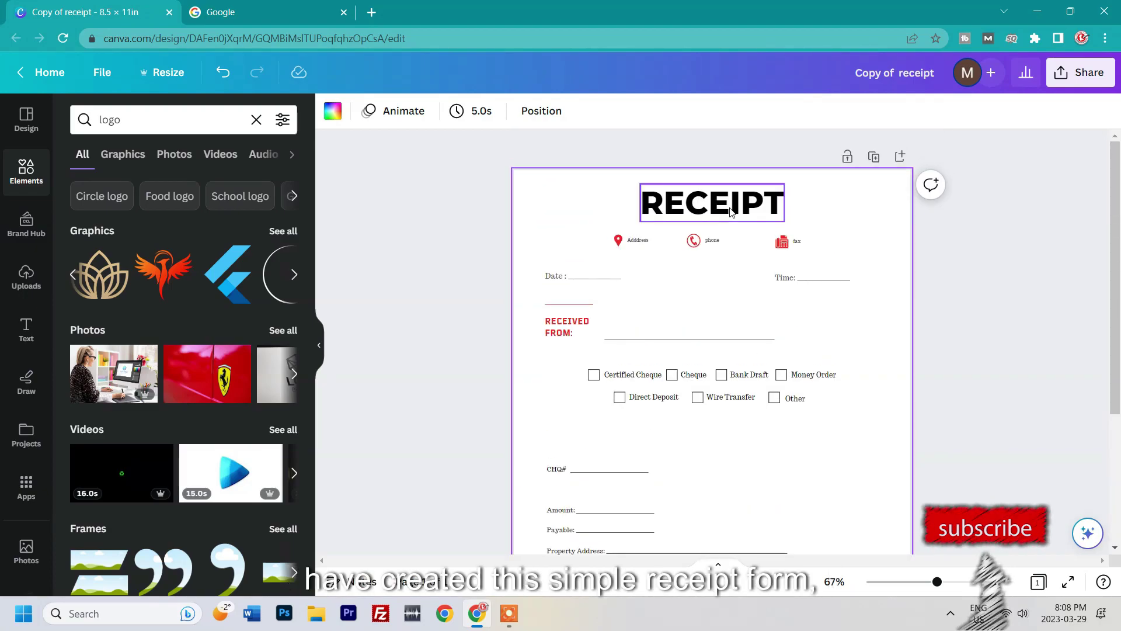
click(612, 275)
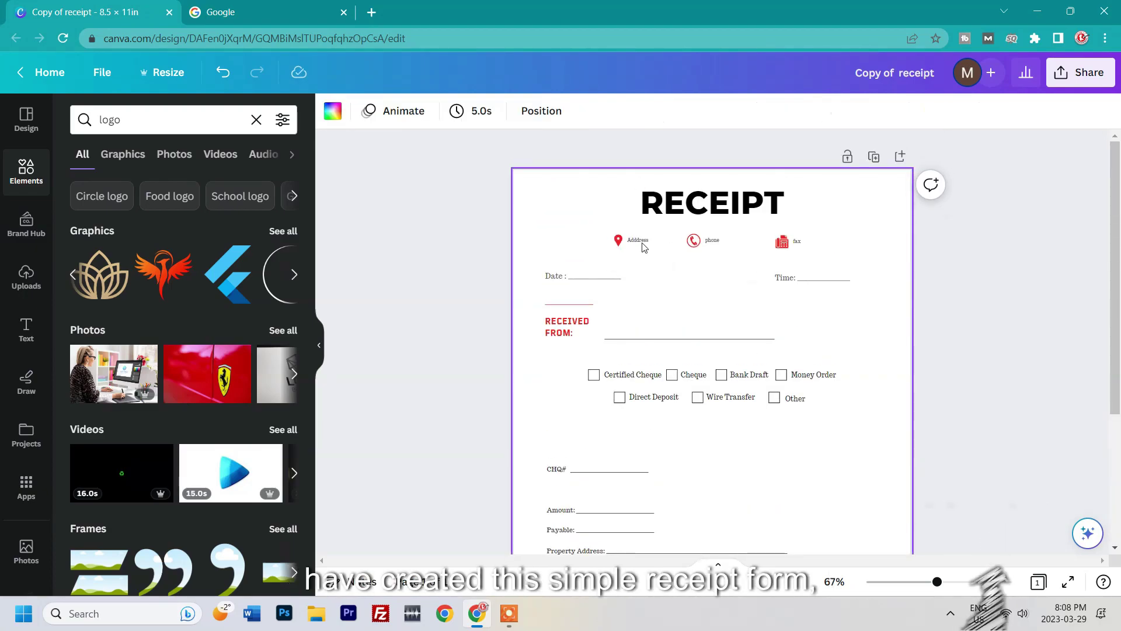
click(785, 250)
click(590, 276)
- Check the red line, the Received From blank line and the CHQ# text box further down
scroll(805, 217, down, 1)
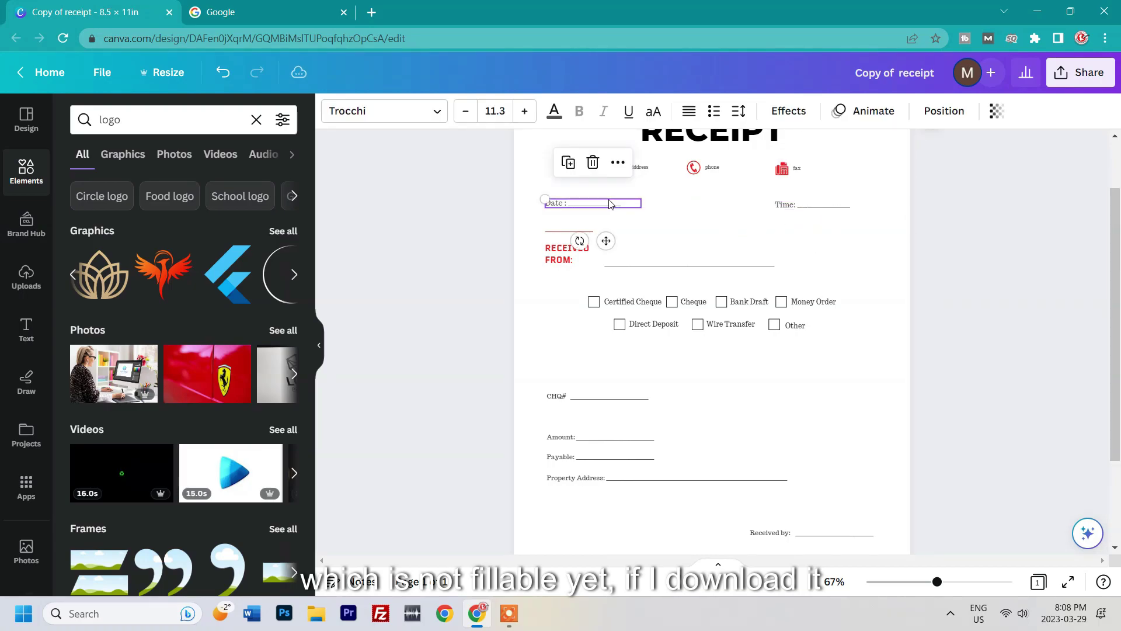
click(569, 229)
click(695, 261)
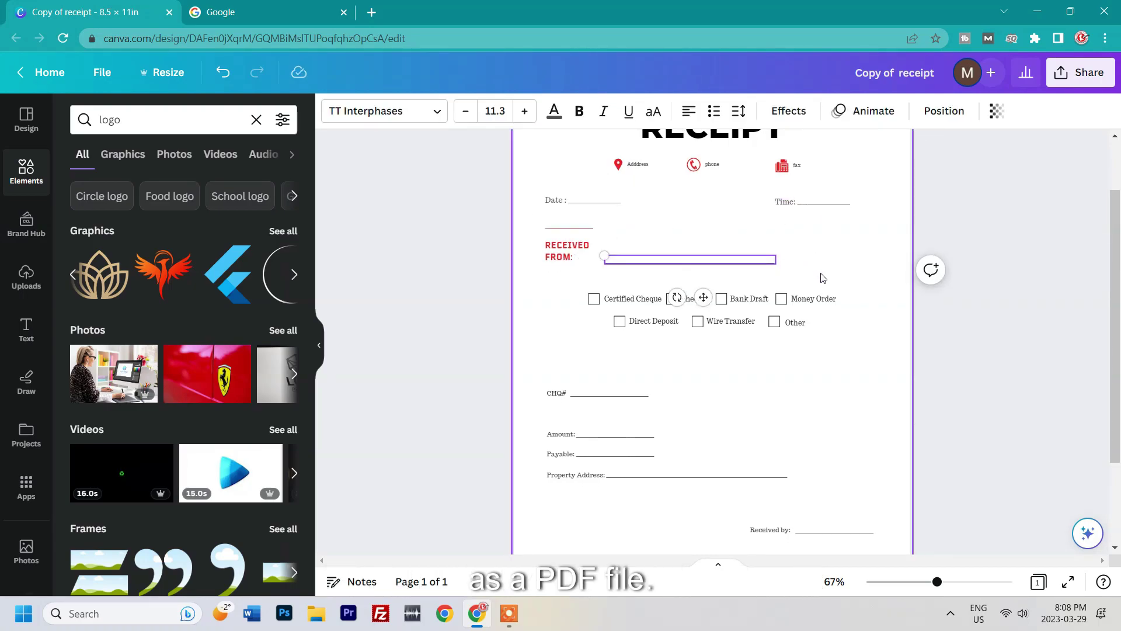
scroll(824, 277, down, 2)
click(581, 269)
click(783, 303)
scroll(784, 303, up, 2)
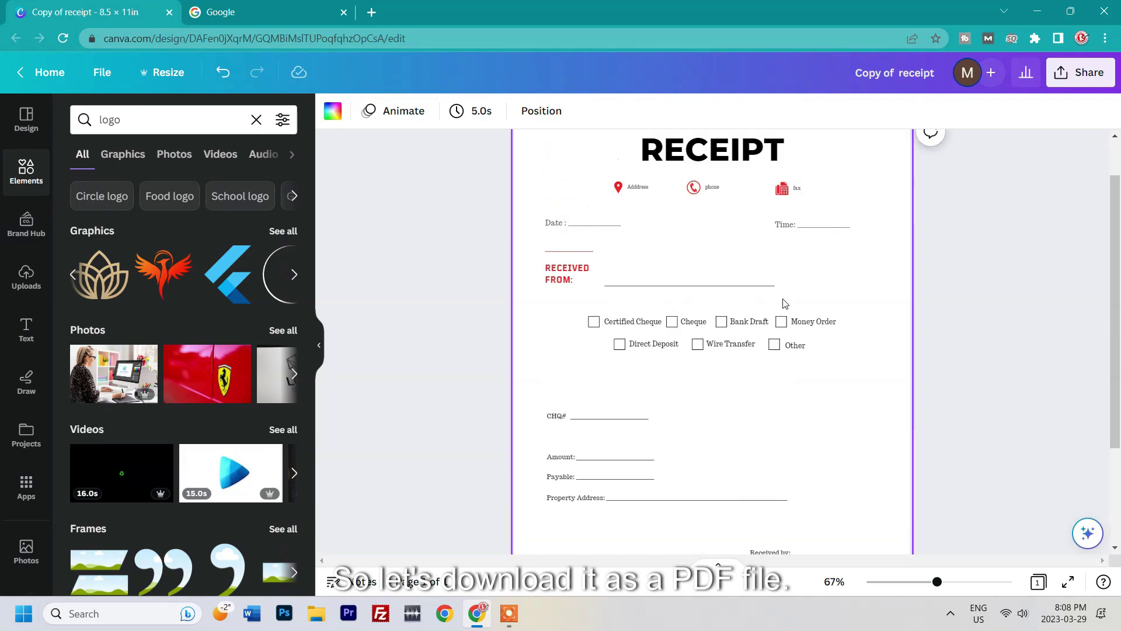
scroll(782, 302, up, 1)
- Download the design as a PDF Print file and place it on the desktop
click(1080, 72)
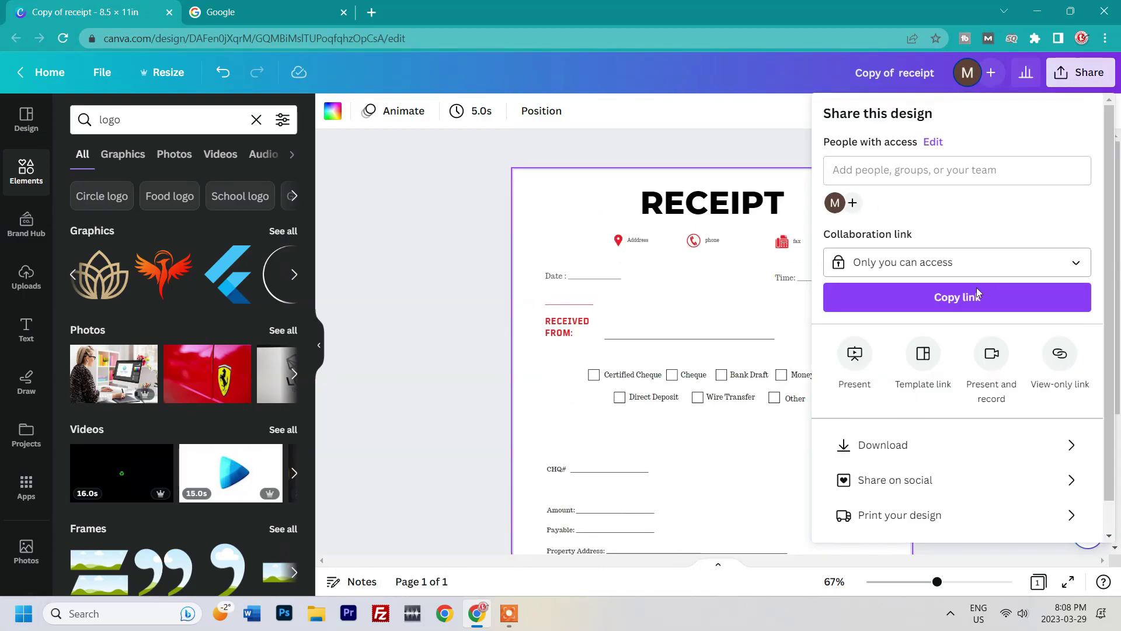
click(841, 443)
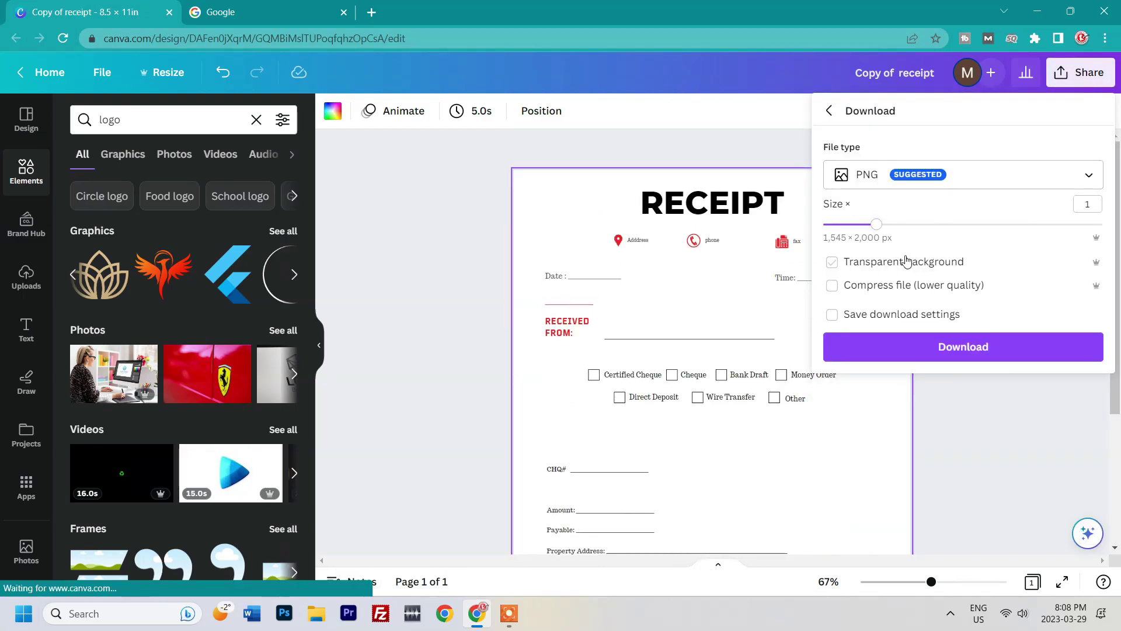
click(921, 178)
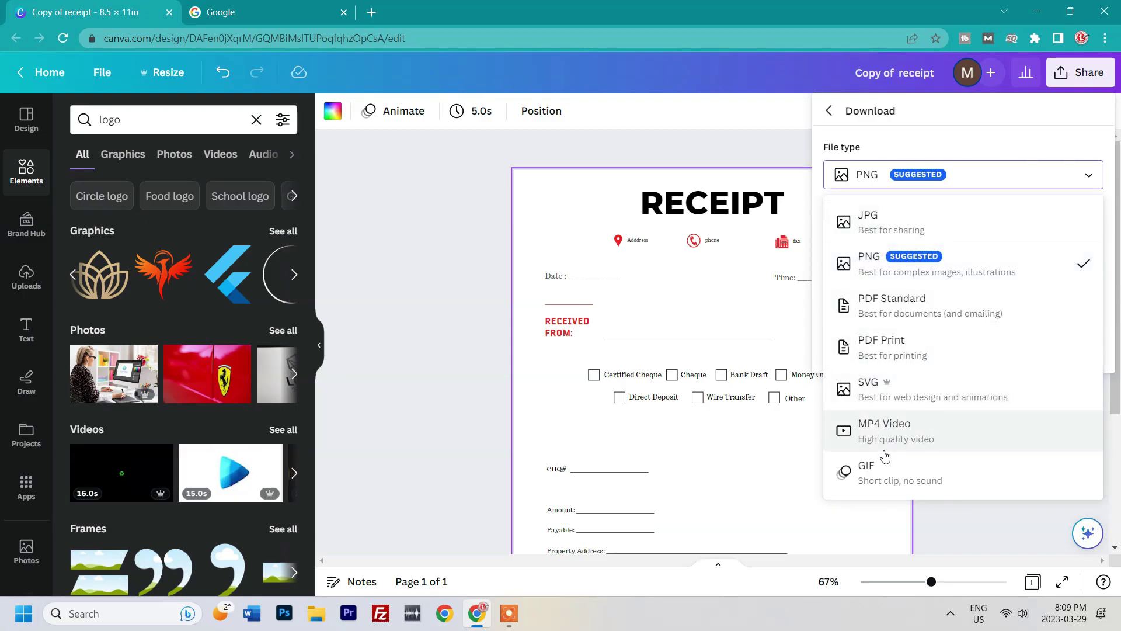
click(893, 347)
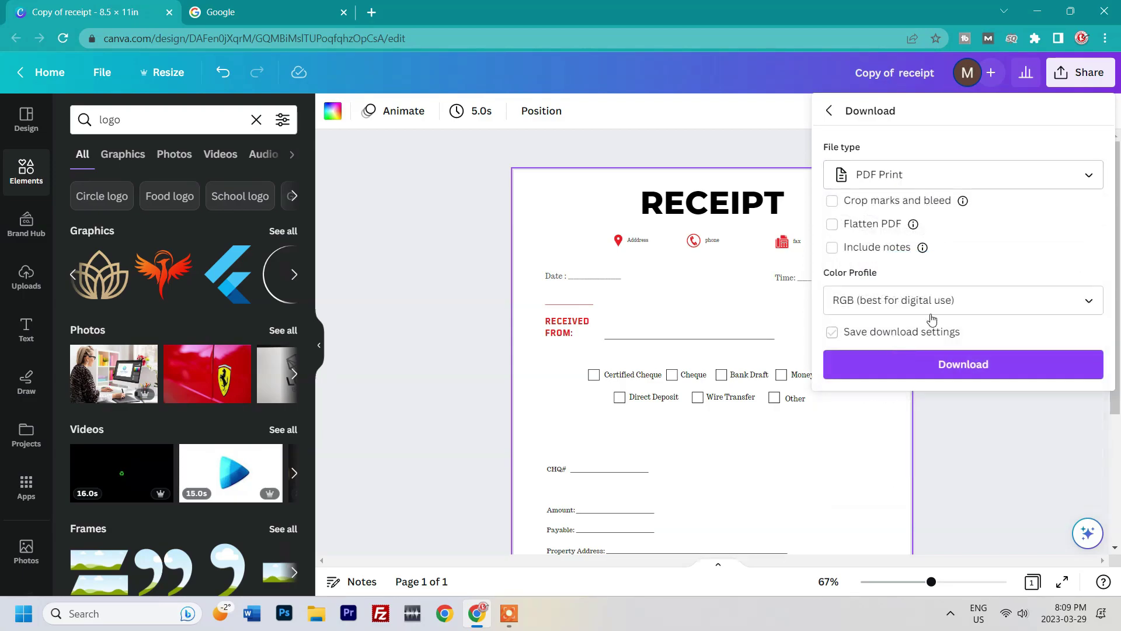
click(932, 365)
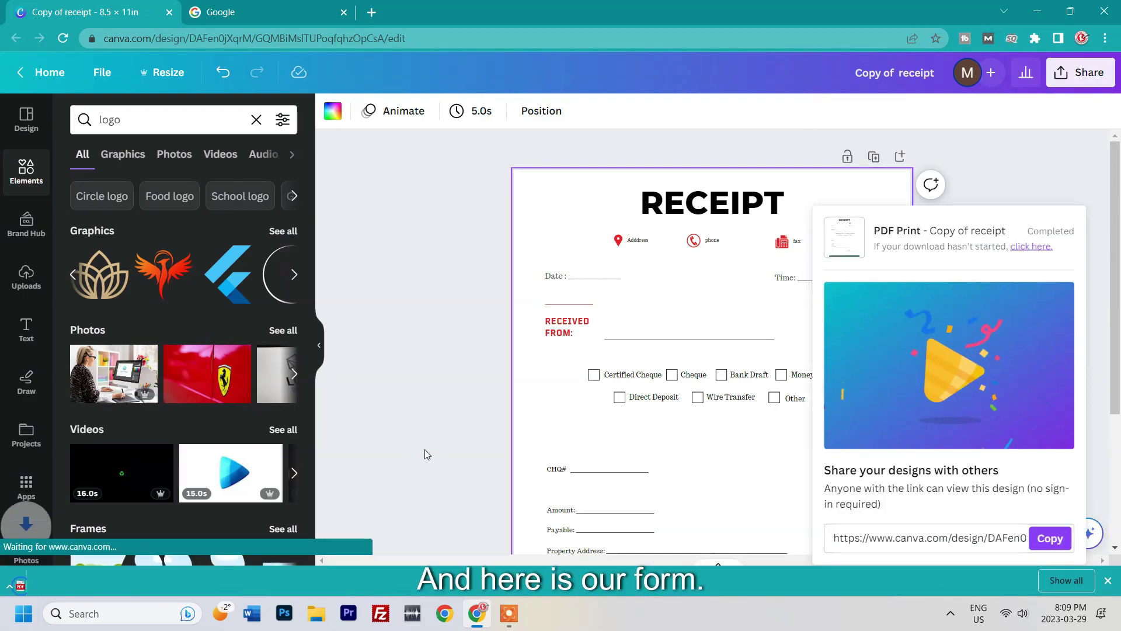
drag(55, 581, 143, 102)
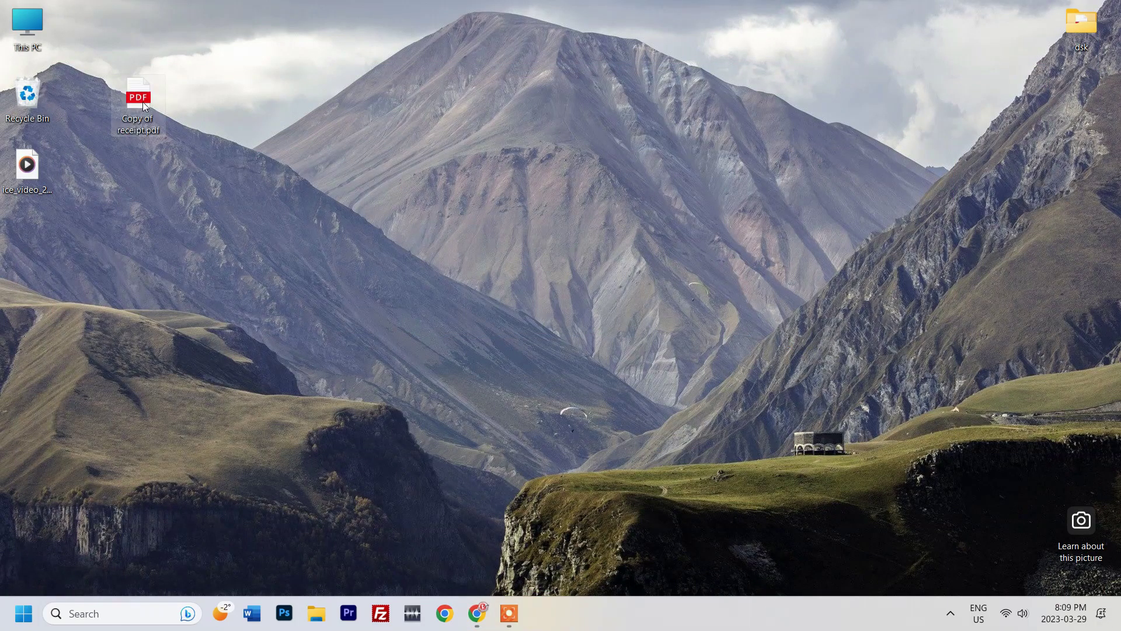
double_click(140, 99)
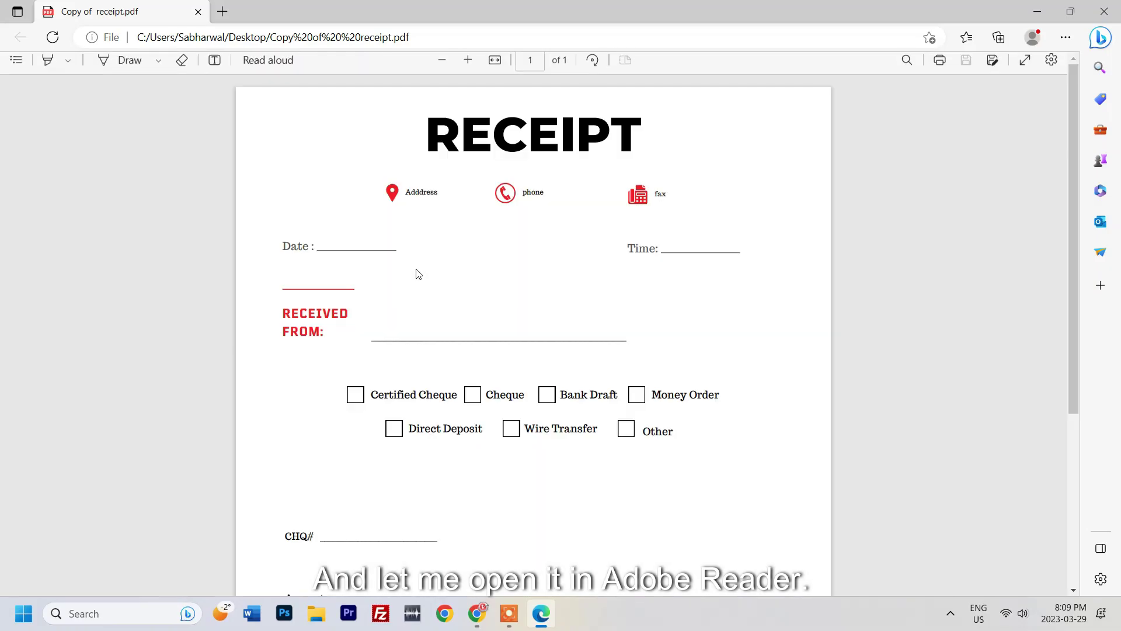
scroll(450, 295, down, 5)
key(ctrl+w)
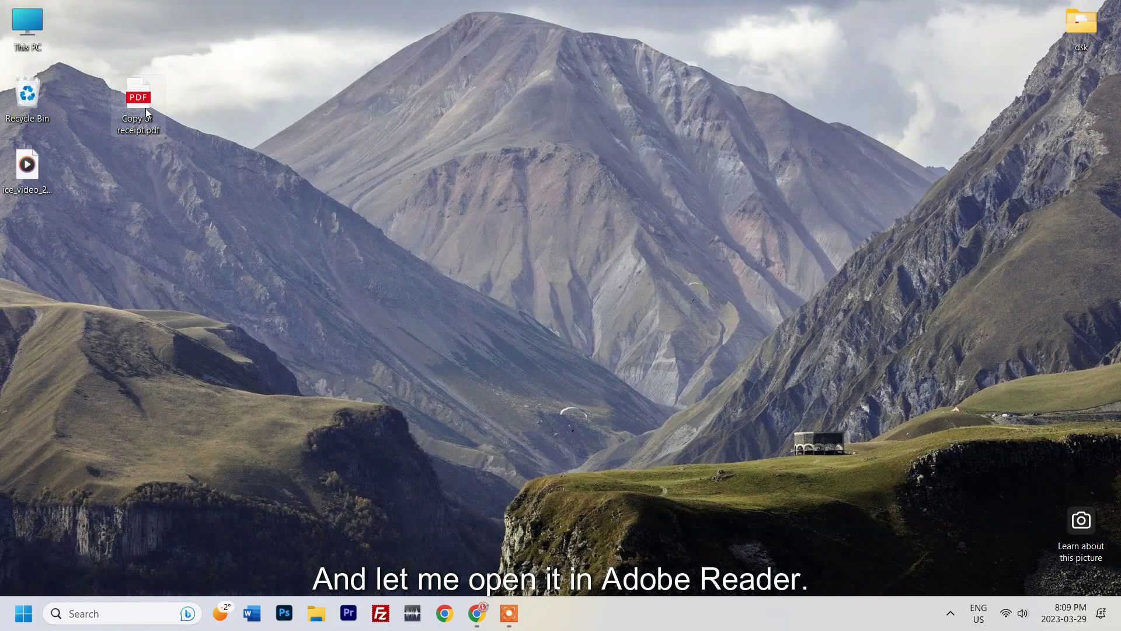
right_click(145, 108)
mouse_move(234, 180)
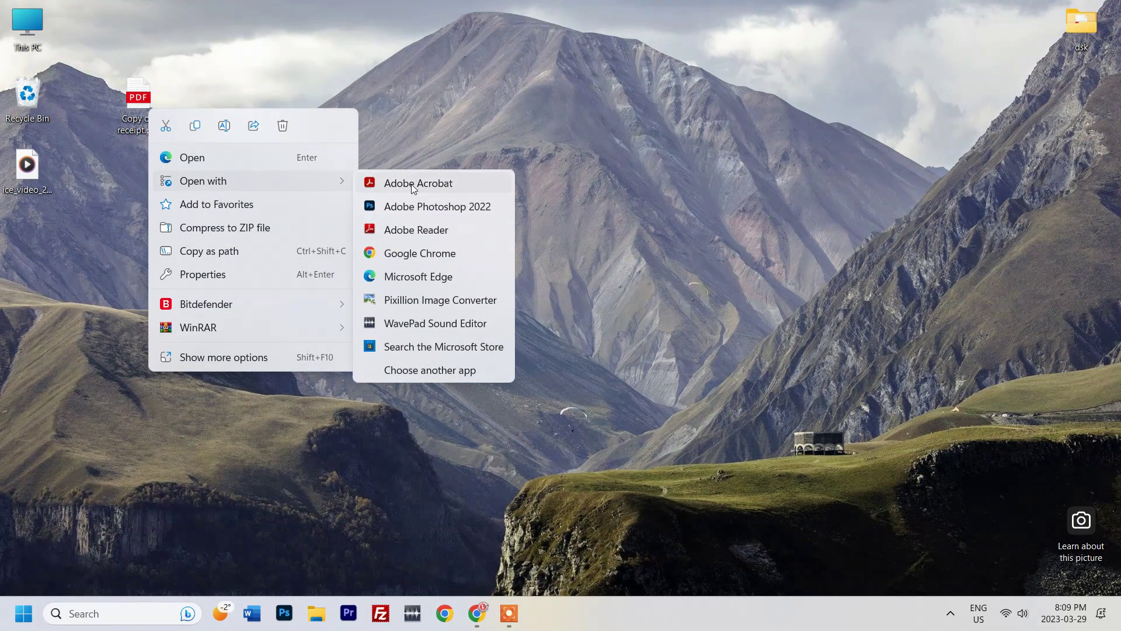
click(418, 188)
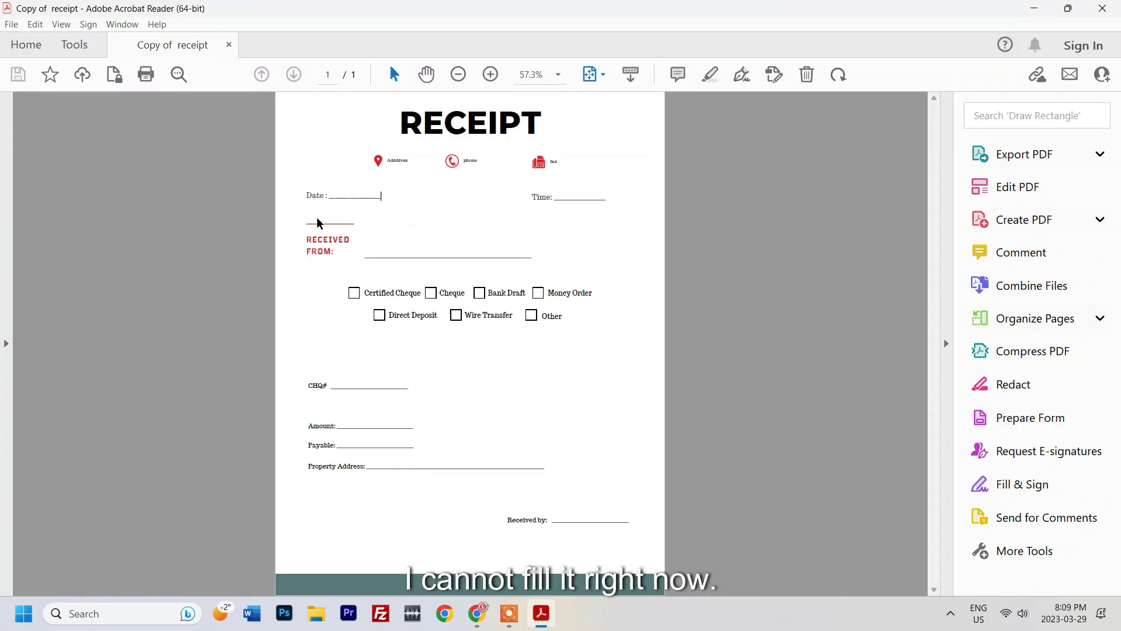
key(alt+F4)
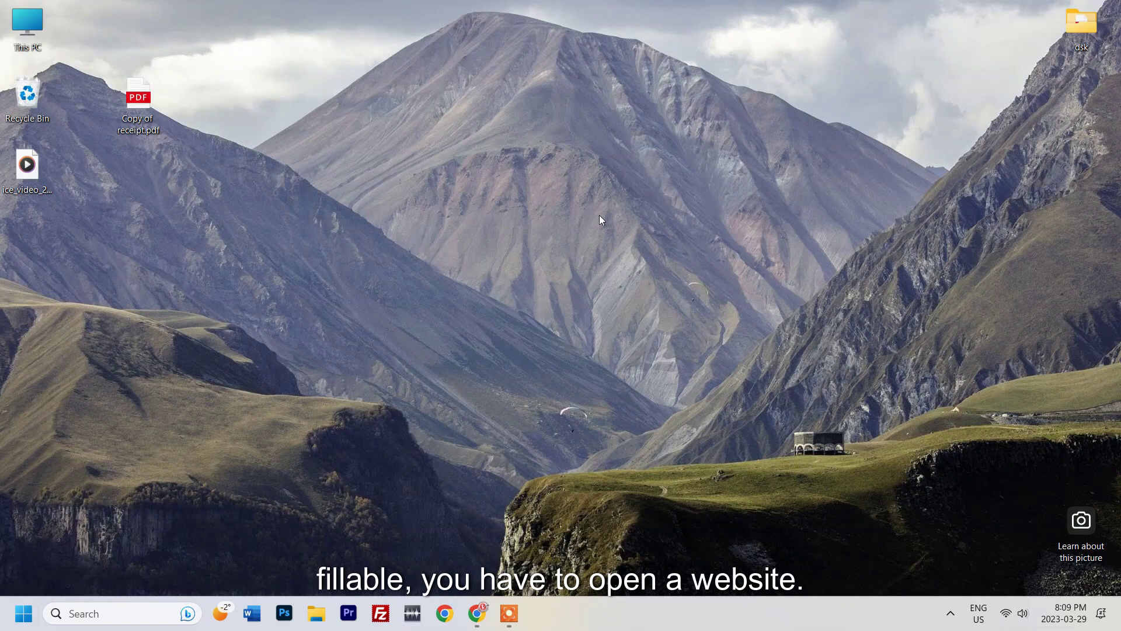
- Bring Chrome forward and run a Google search for docfly
click(477, 613)
click(254, 6)
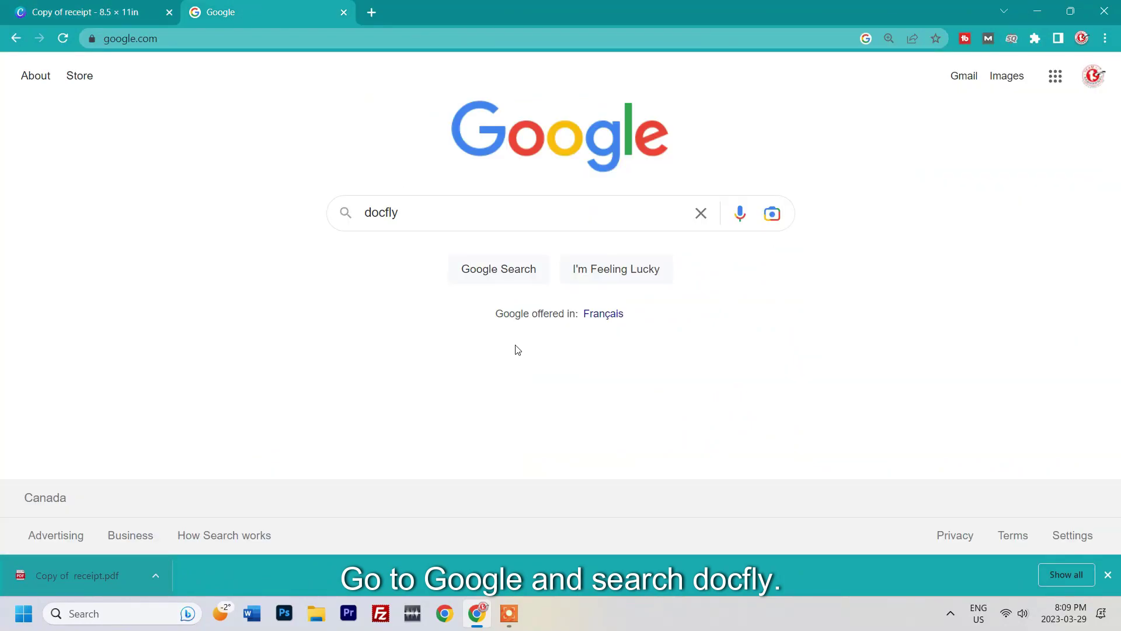
click(406, 213)
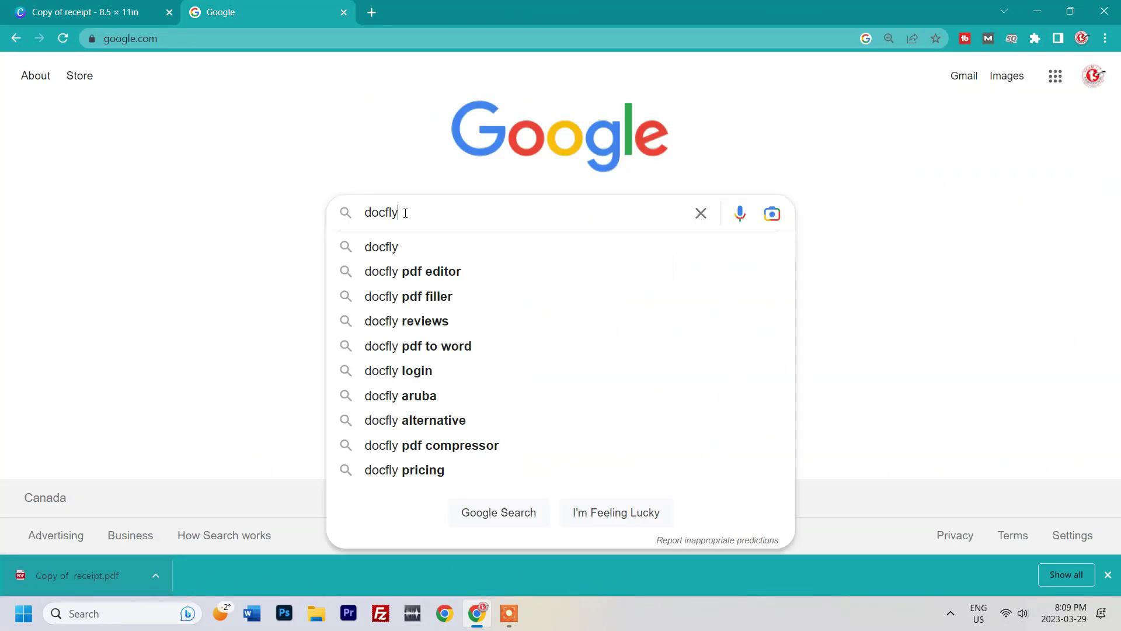
key(Return)
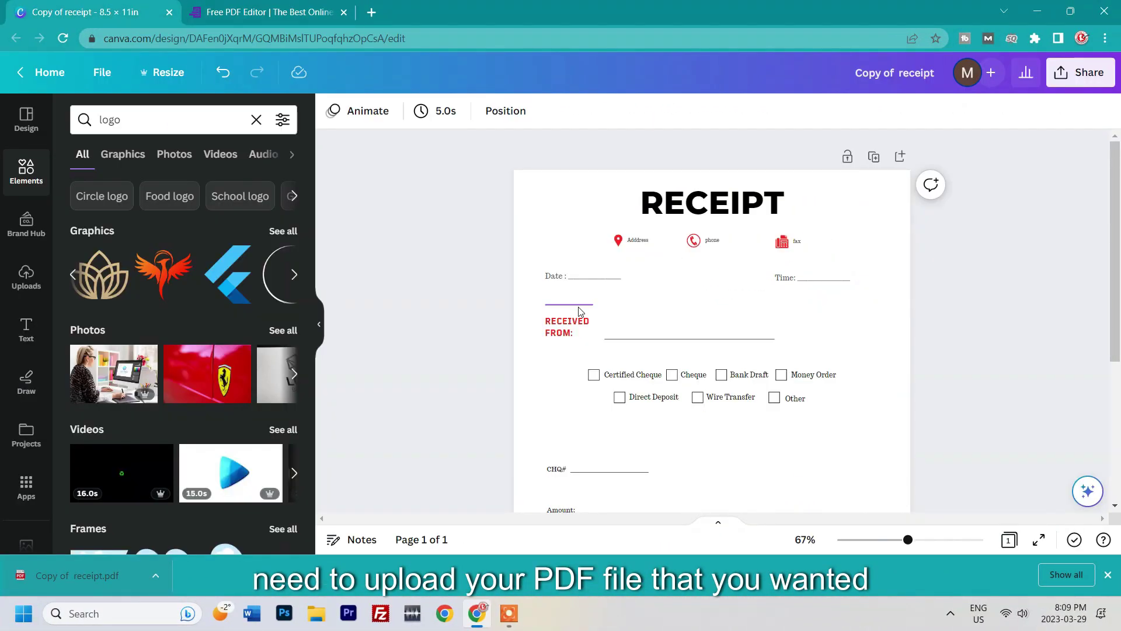
- Upload Copy of receipt.pdf to DocFly and open it in the PDF editor
click(245, 11)
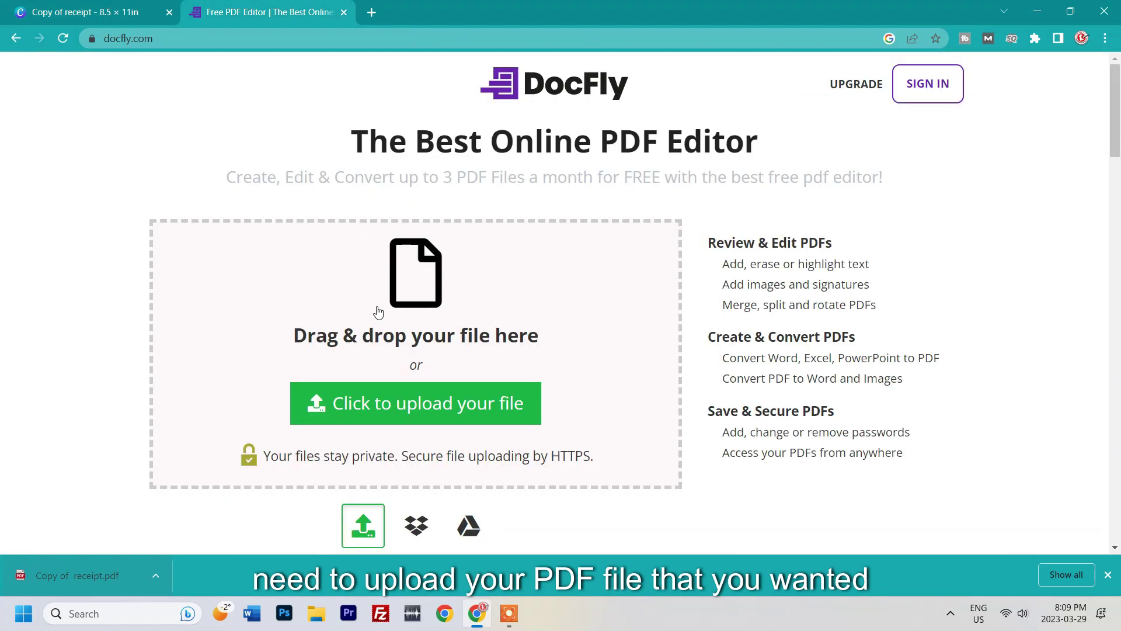
click(350, 415)
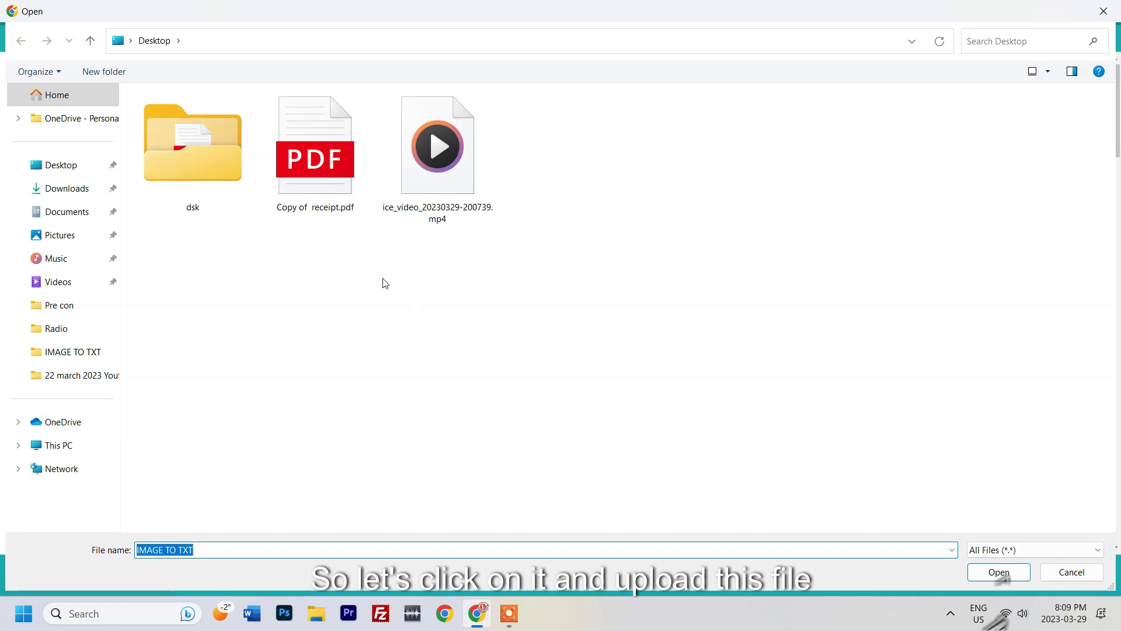
double_click(327, 184)
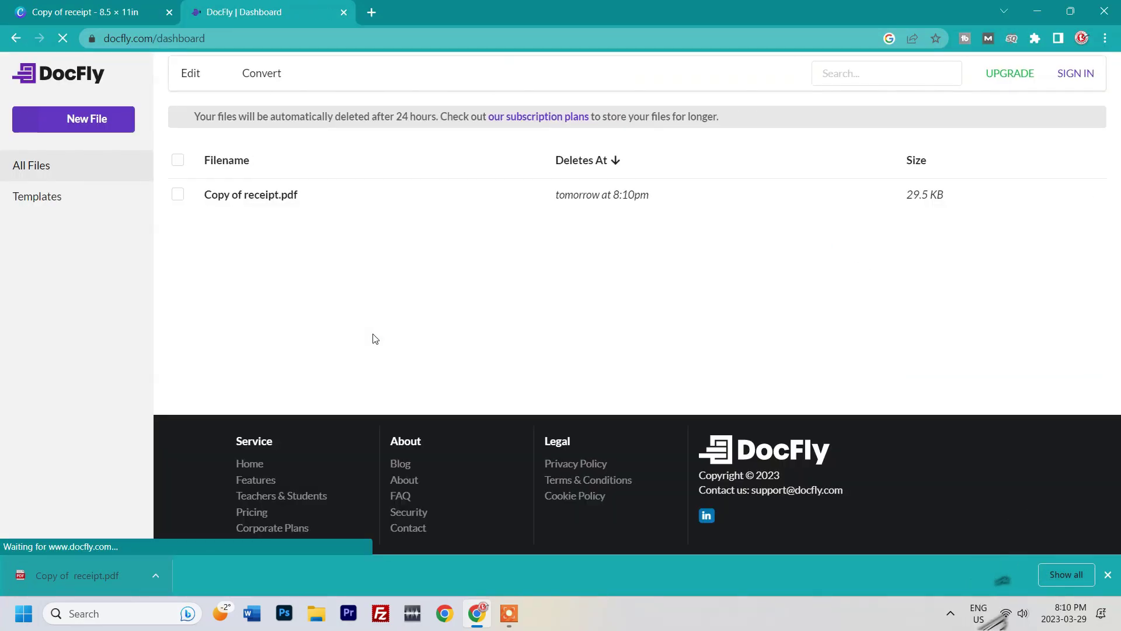
click(177, 194)
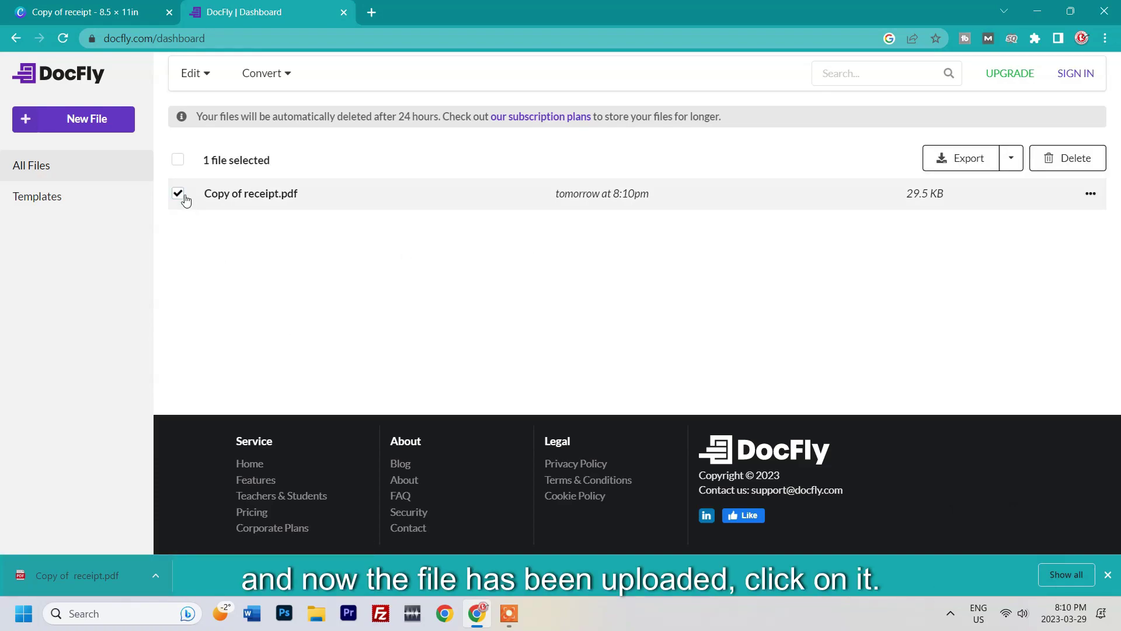
click(177, 194)
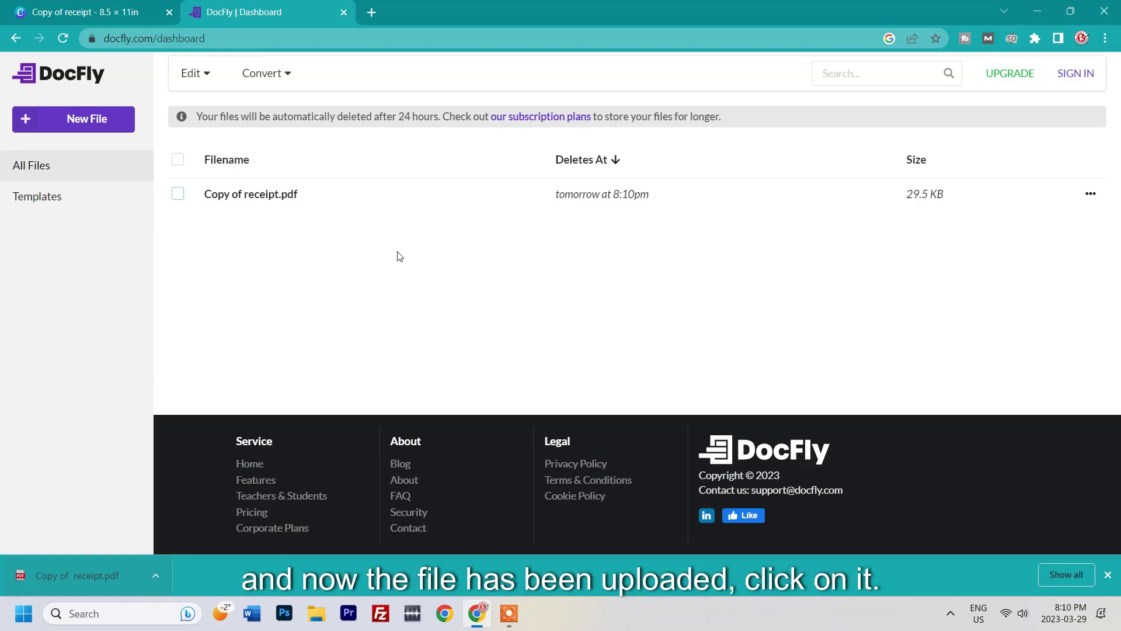
click(268, 202)
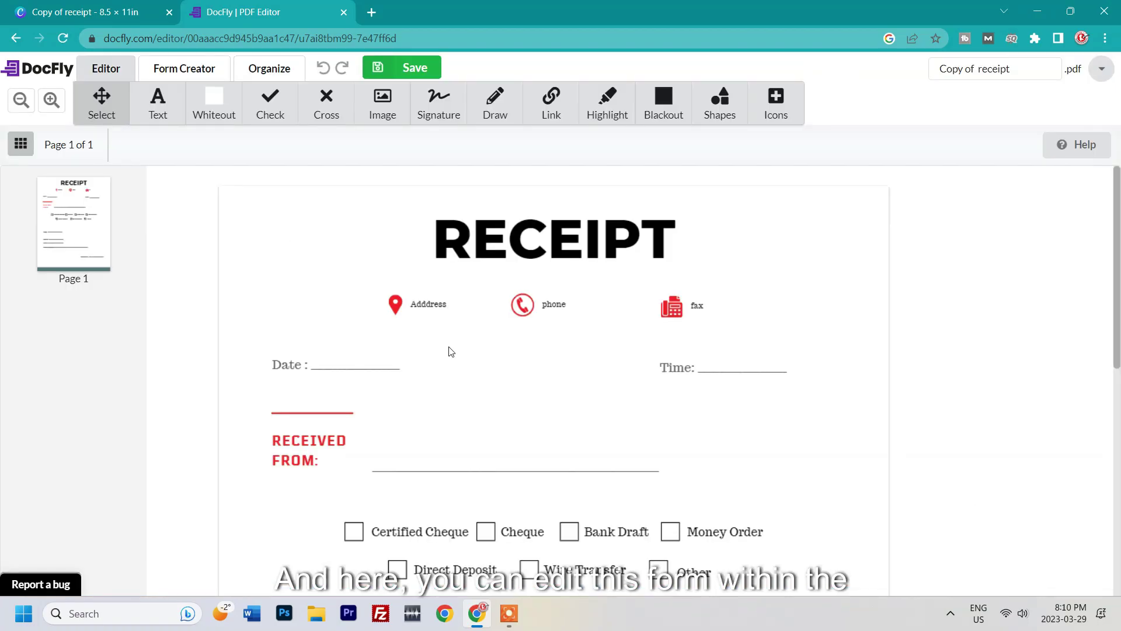
scroll(489, 352, down, 10)
scroll(553, 411, up, 10)
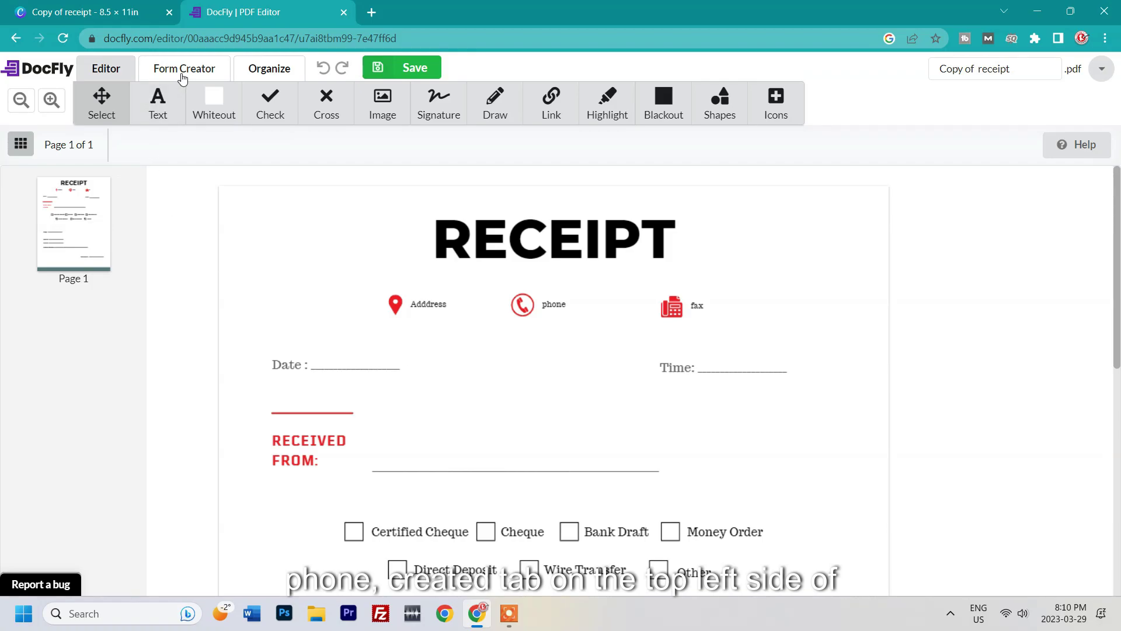
- In Form Creator, add single-line text fields on the Date and Time lines
click(183, 72)
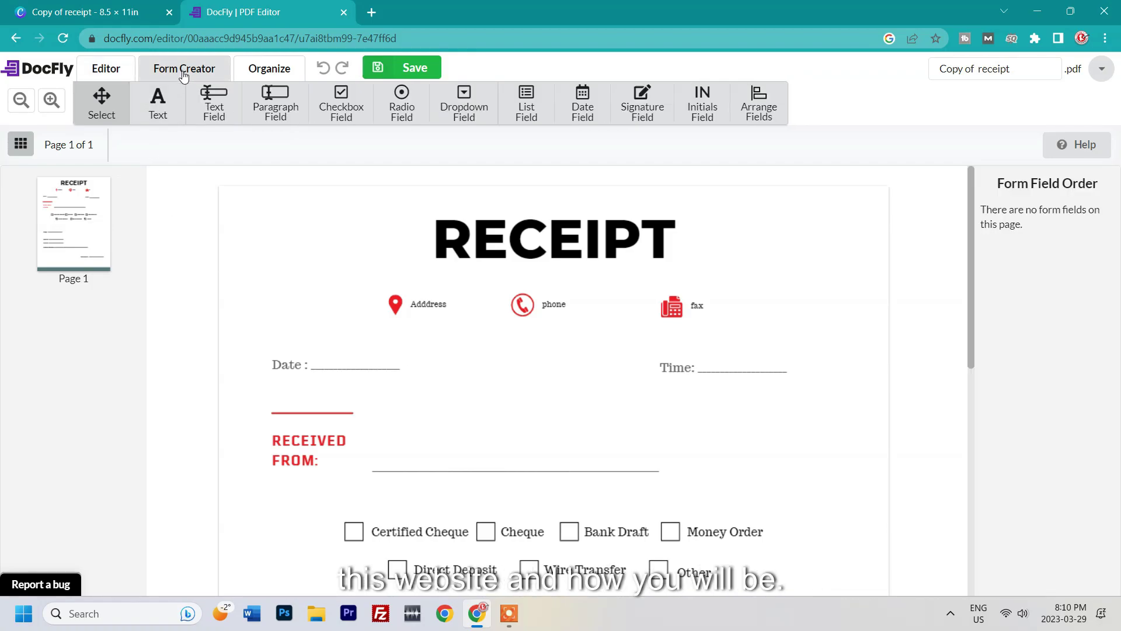
scroll(194, 325, down, 1)
scroll(168, 215, up, 1)
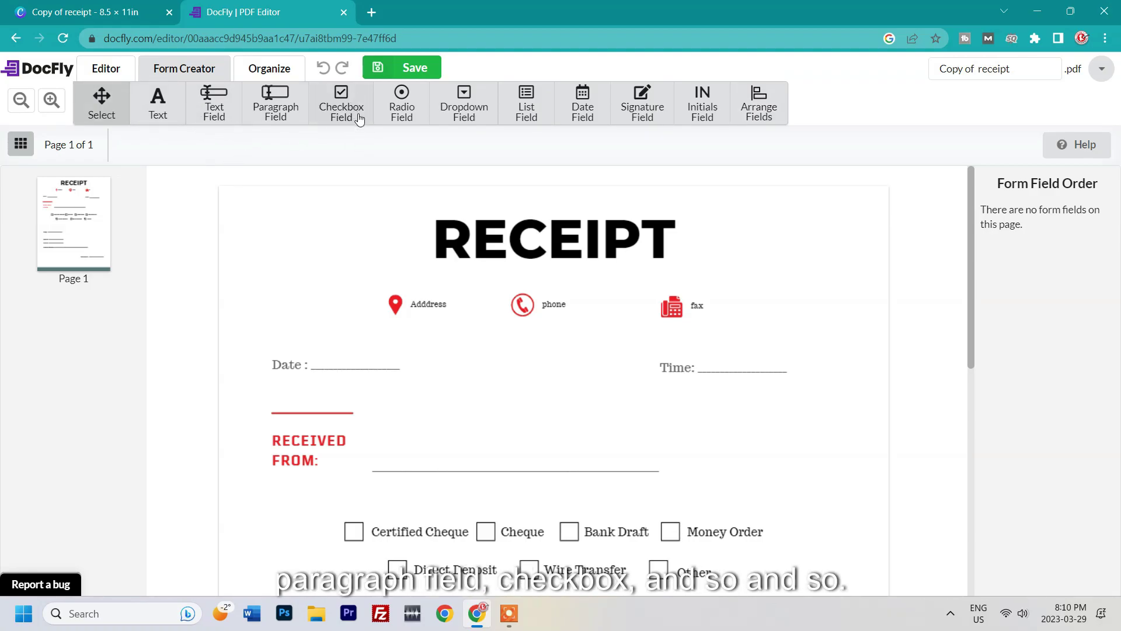
scroll(496, 298, down, 2)
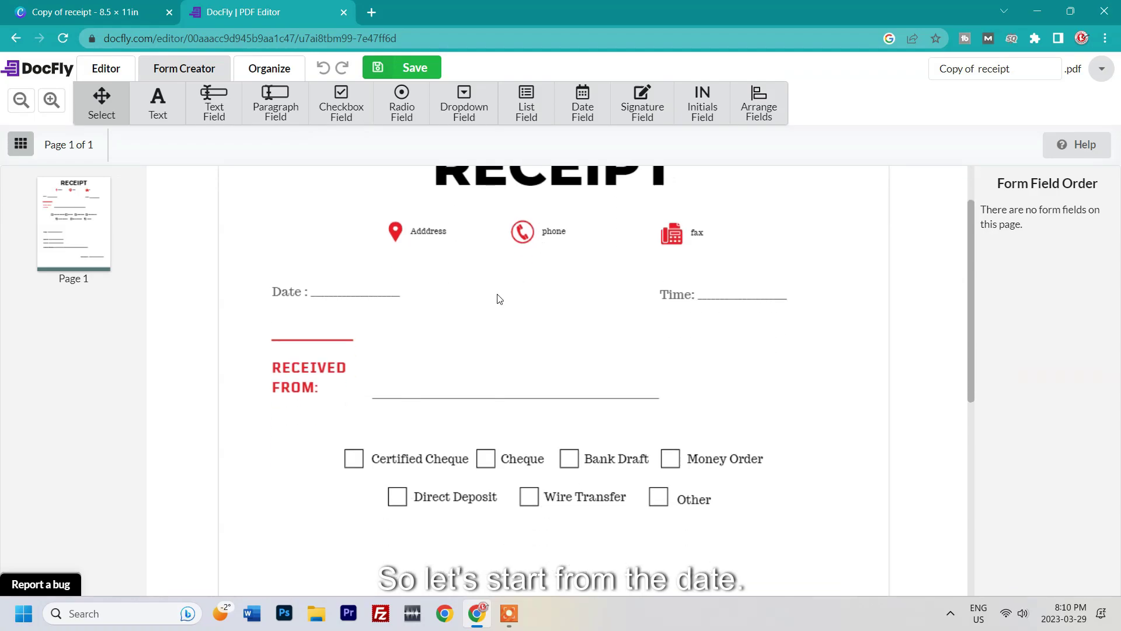
scroll(493, 310, up, 2)
scroll(332, 384, down, 1)
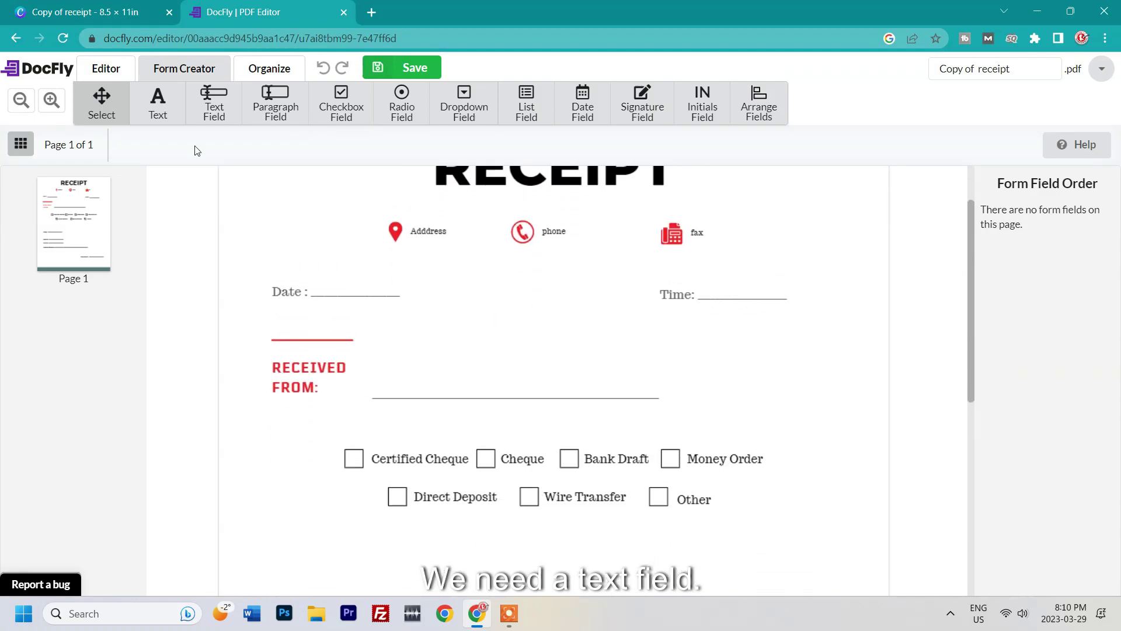
click(219, 116)
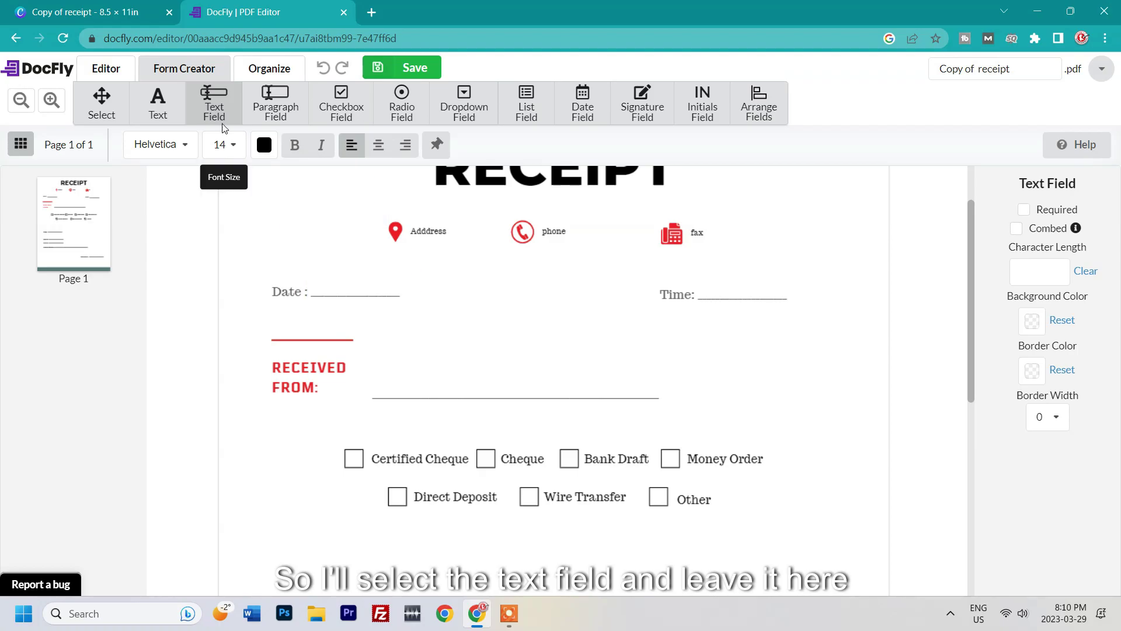
click(309, 266)
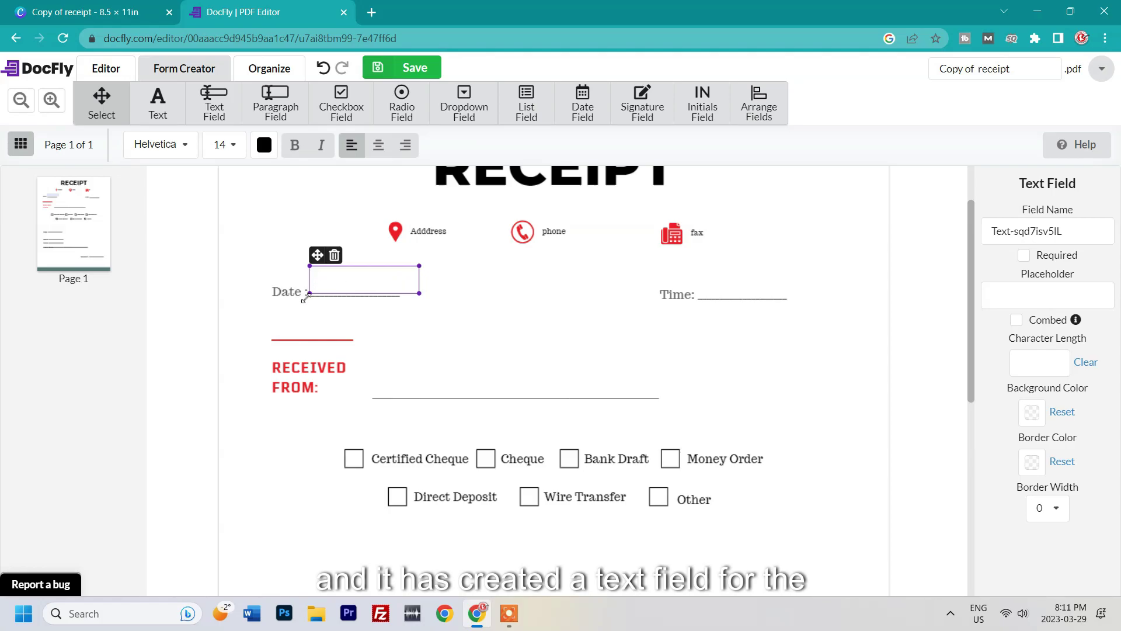
click(231, 117)
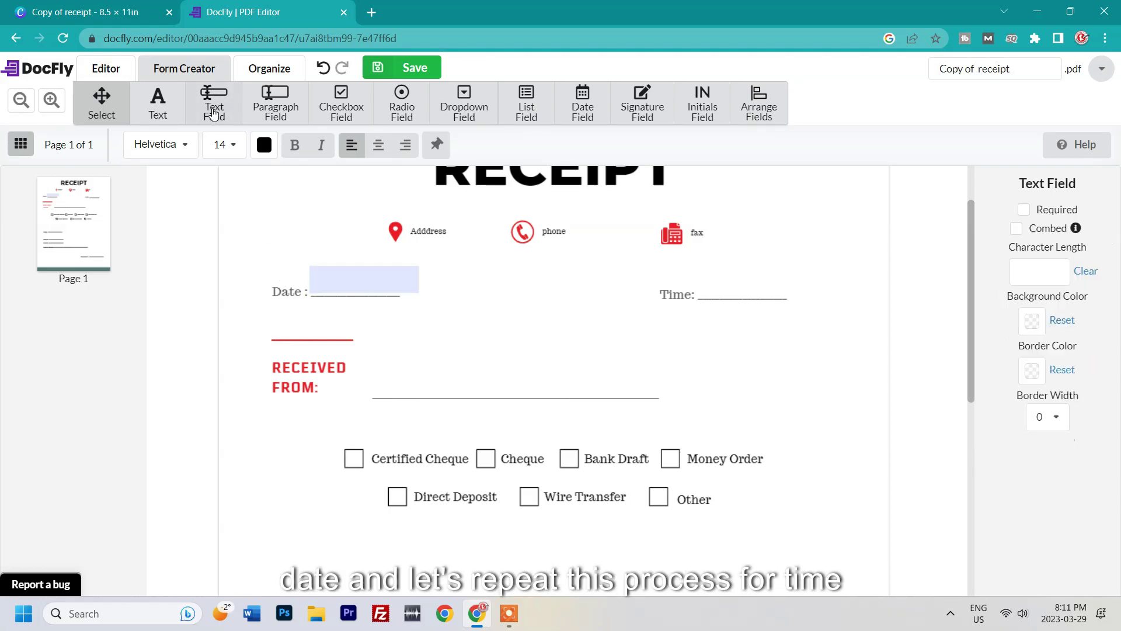
click(695, 270)
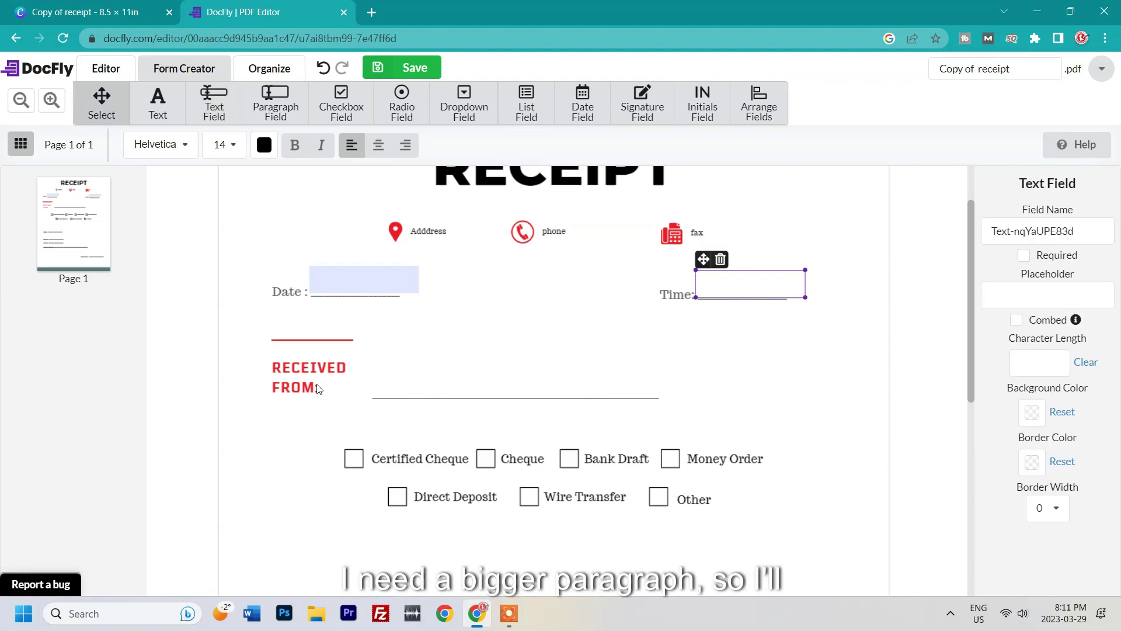
- Add a paragraph field beside Received From, stretched along that line
click(264, 108)
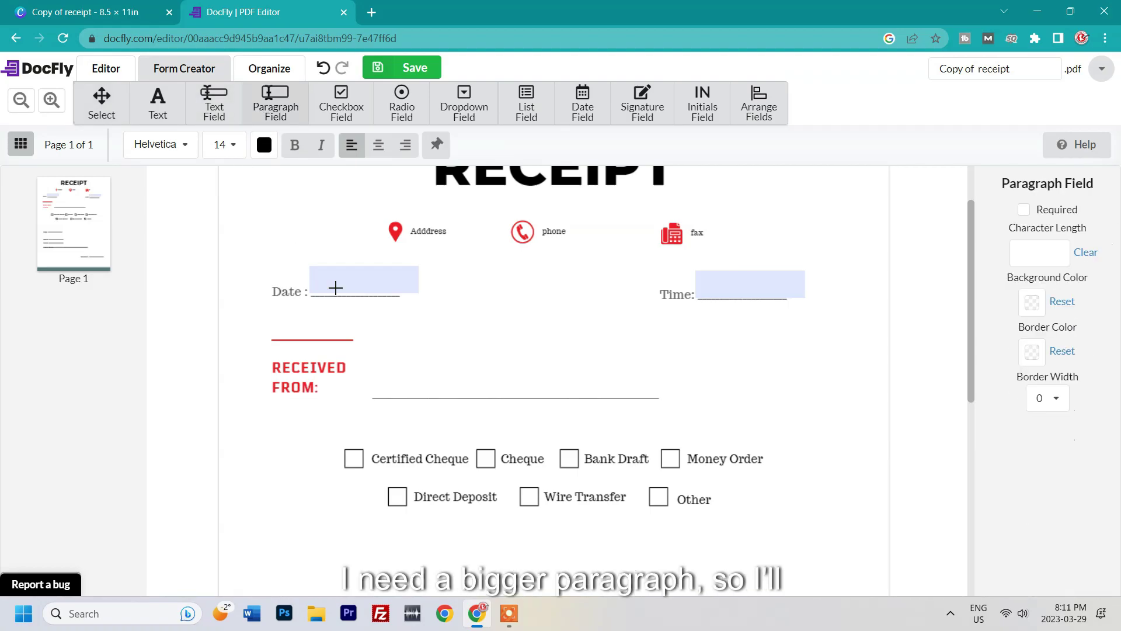
click(371, 313)
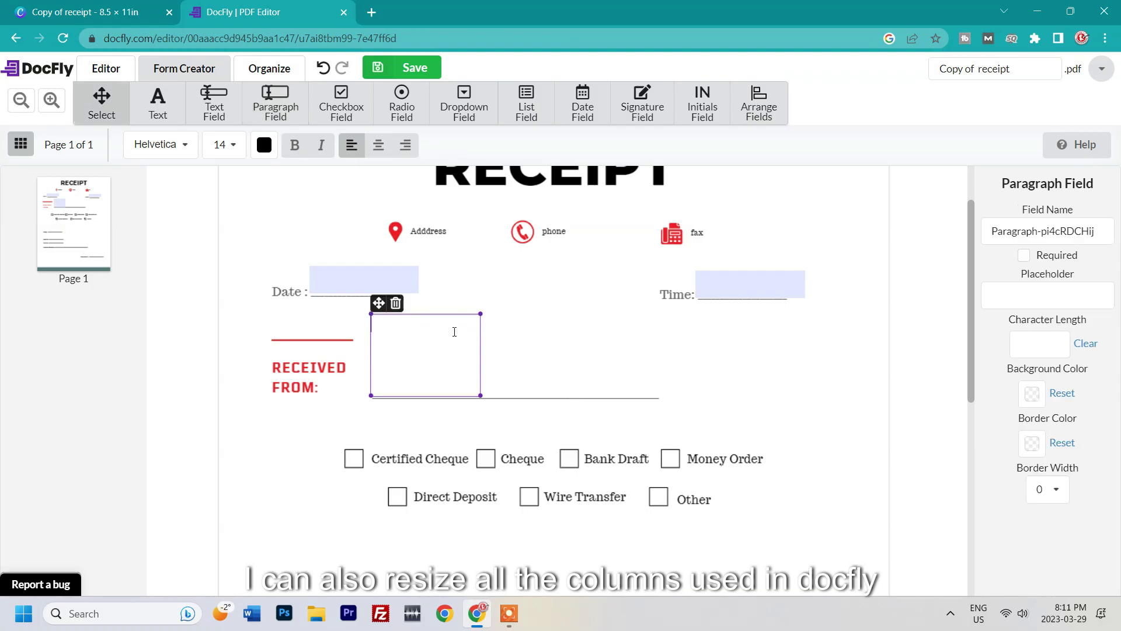
drag(483, 314, 658, 367)
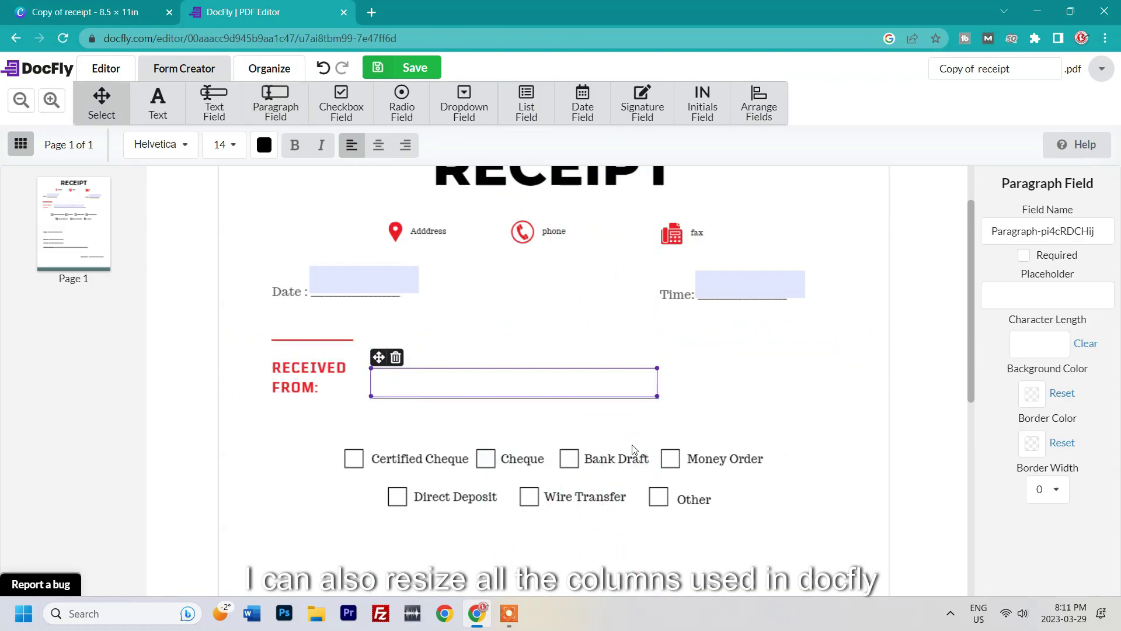
scroll(605, 351, down, 2)
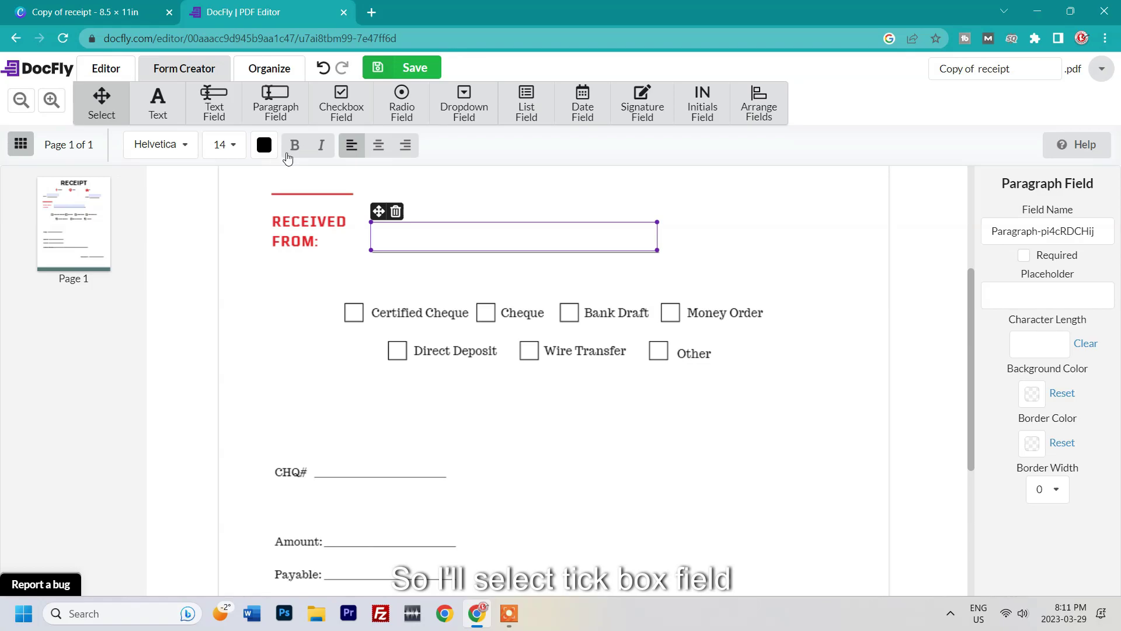
- Add checkbox fields over Certified Cheque (resized to fit), Cheque, Bank Draft and Money Order
click(363, 116)
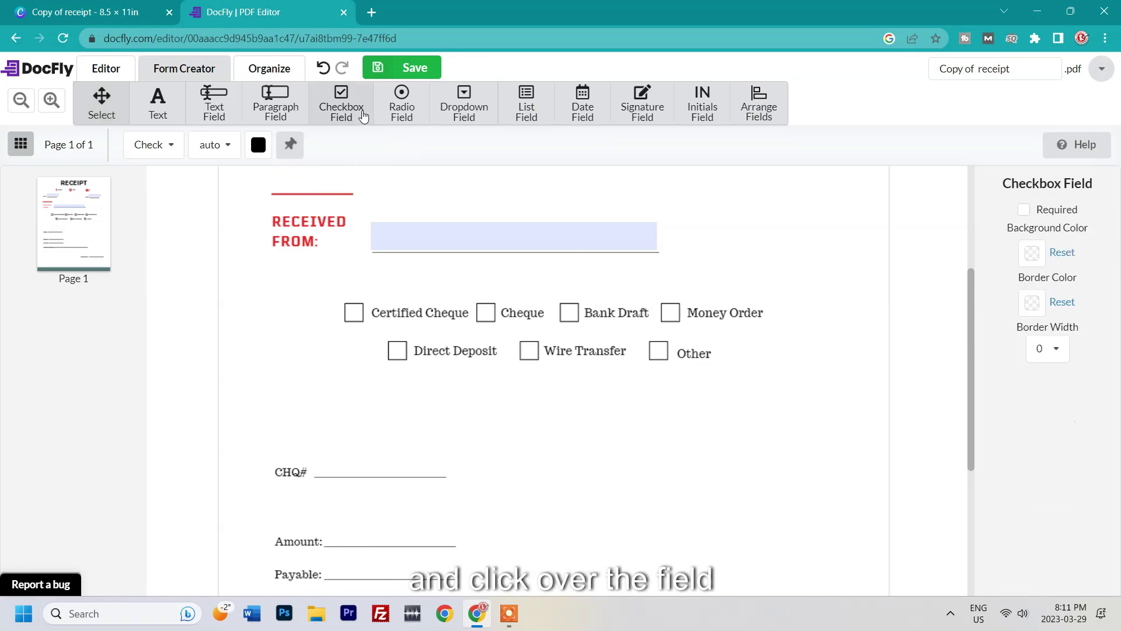
click(345, 301)
drag(369, 326, 344, 305)
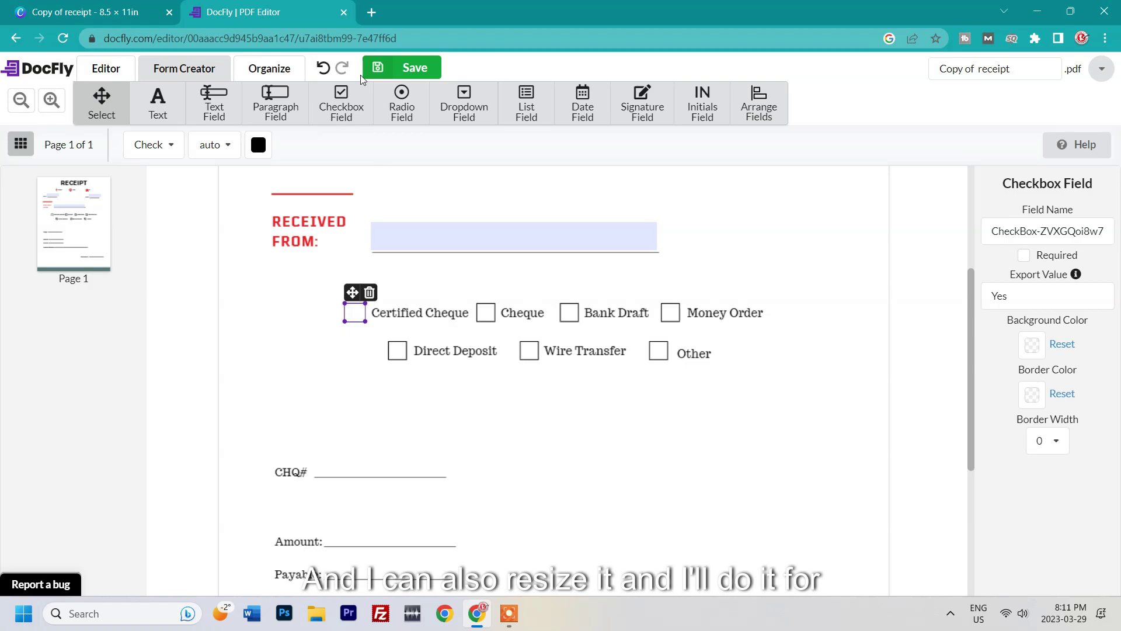
click(342, 102)
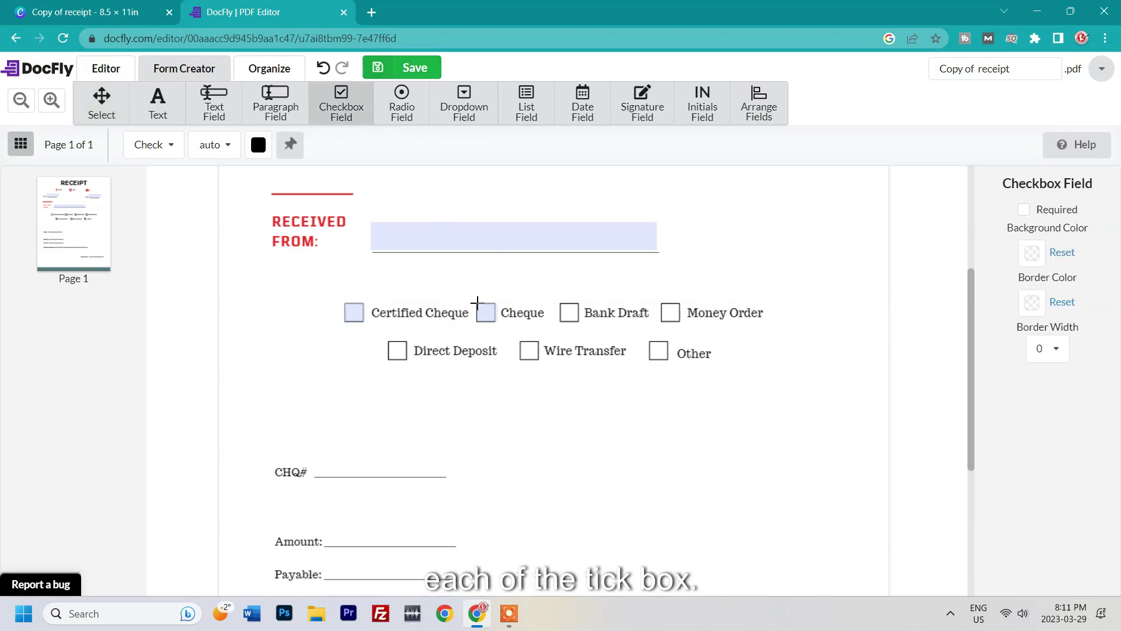
click(476, 302)
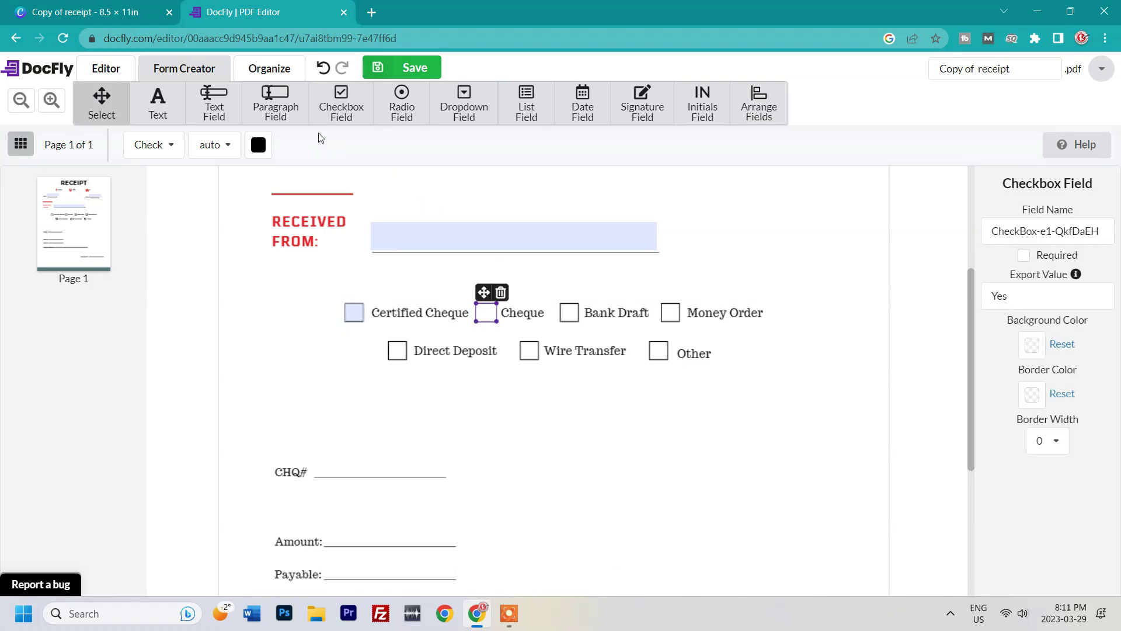
click(342, 102)
click(561, 302)
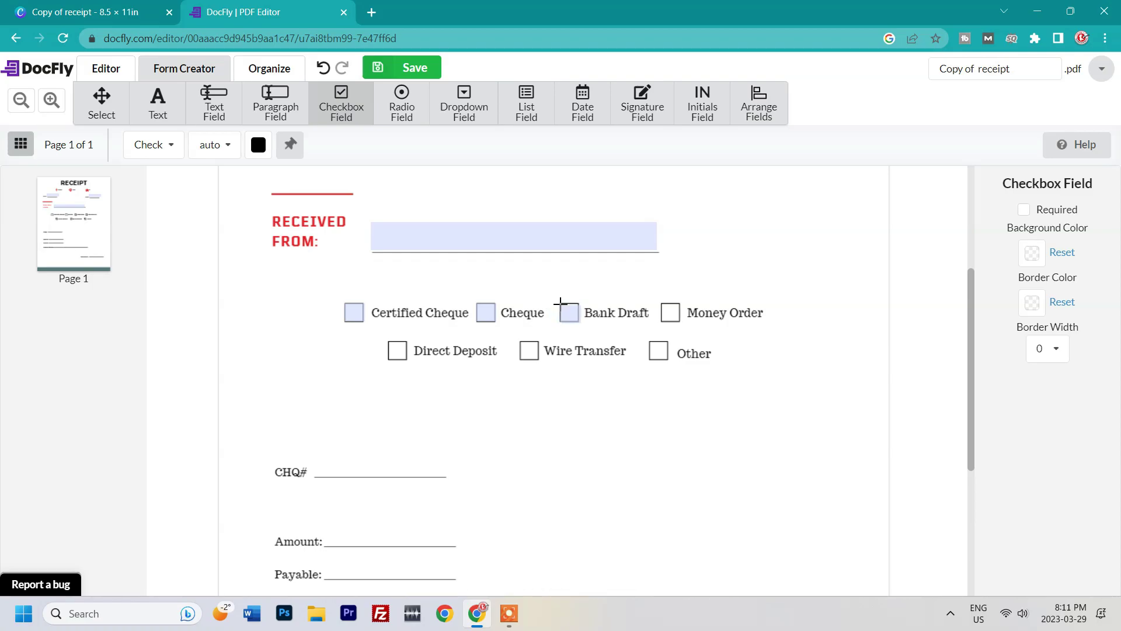
click(663, 303)
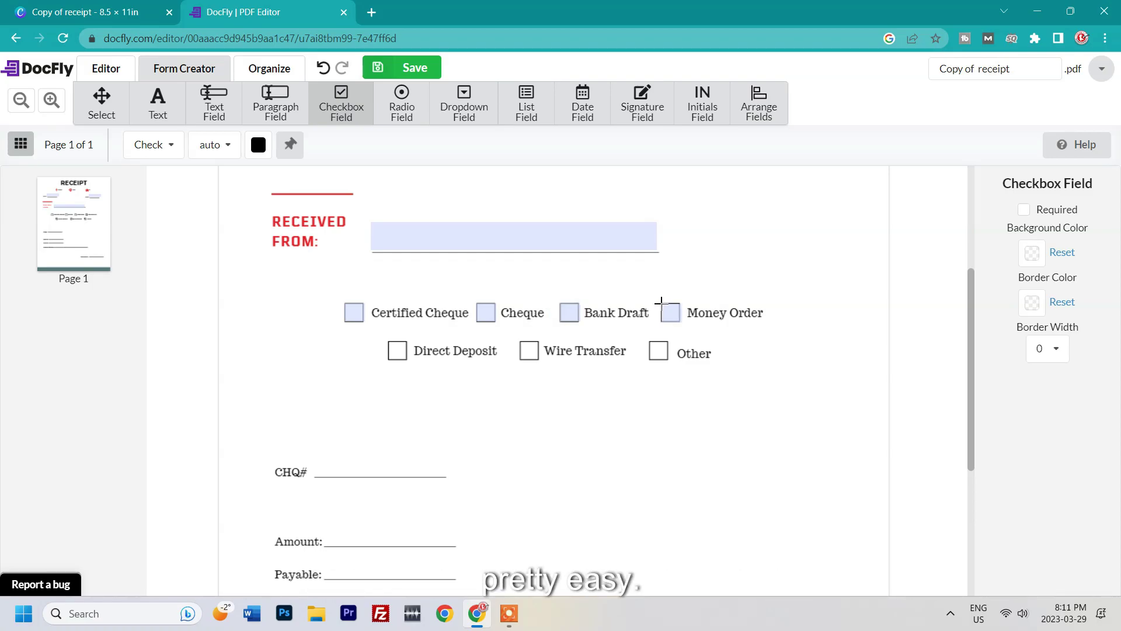
- Add checkbox fields over the Direct Deposit, Wire Transfer and Other boxes
click(331, 114)
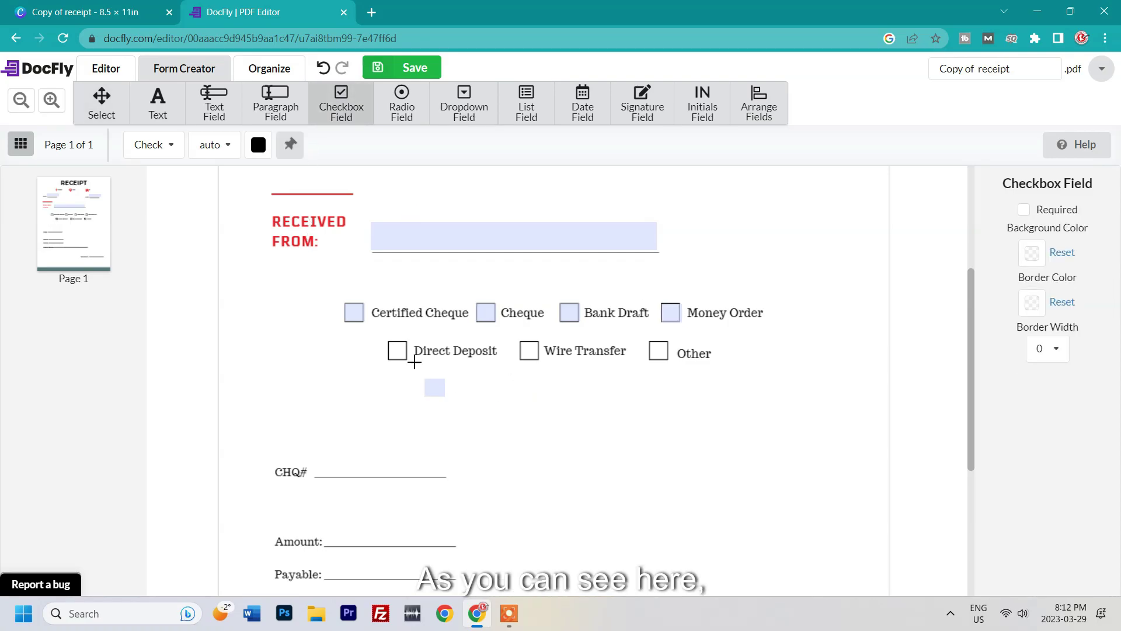
click(387, 341)
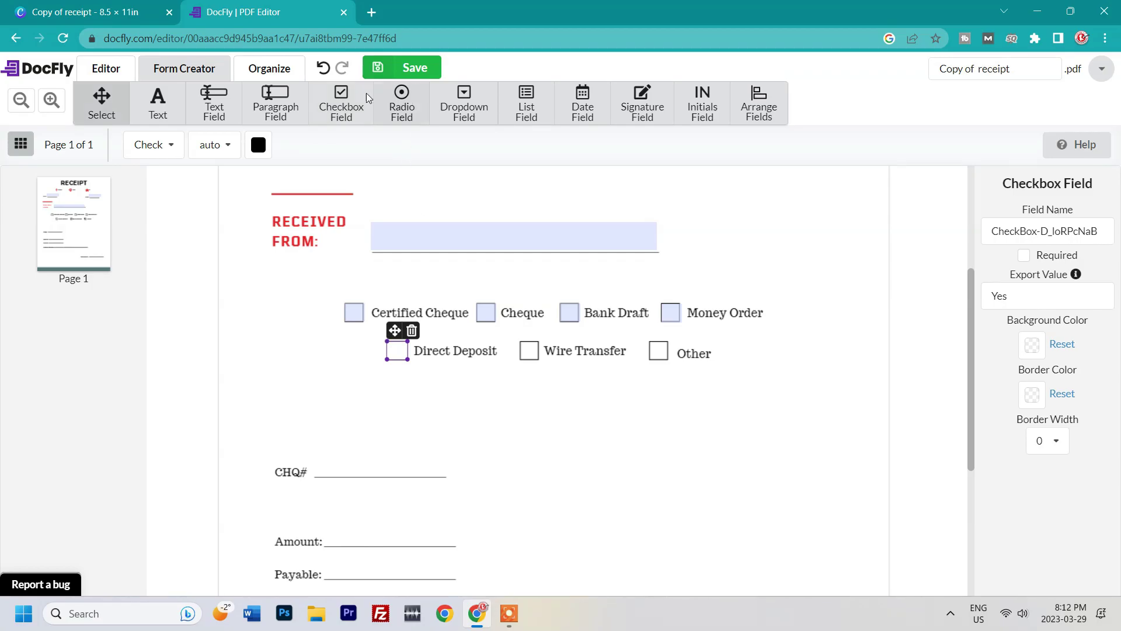
click(519, 339)
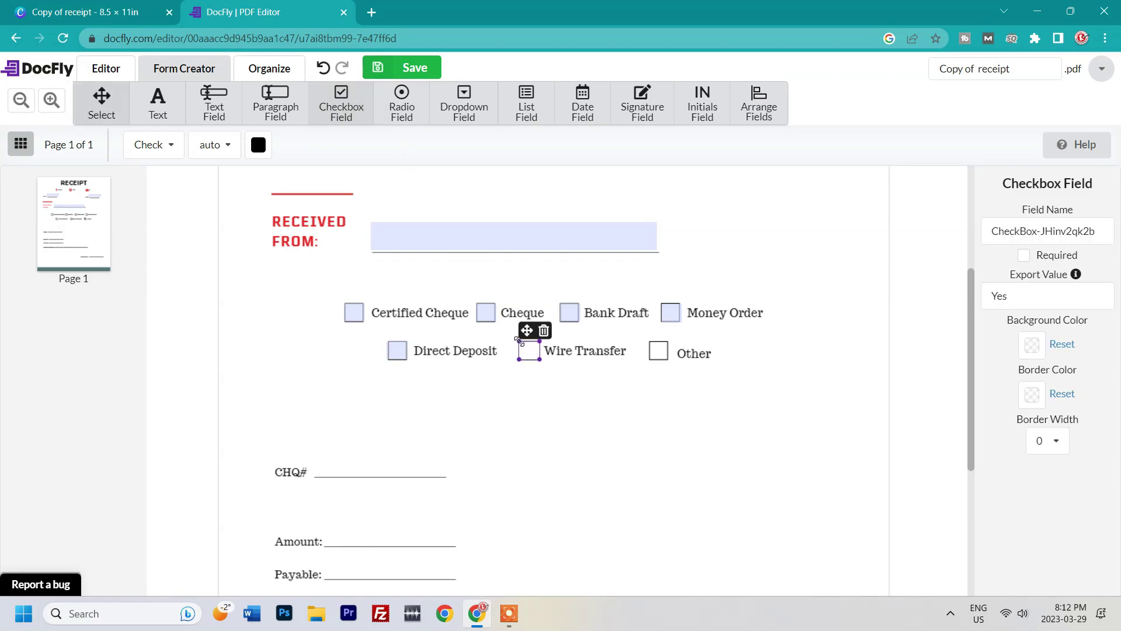
click(648, 341)
key(Escape)
- Add text fields on the CHQ# line, widened to fit, and the Amount line
scroll(517, 466, down, 4)
scroll(338, 300, up, 1)
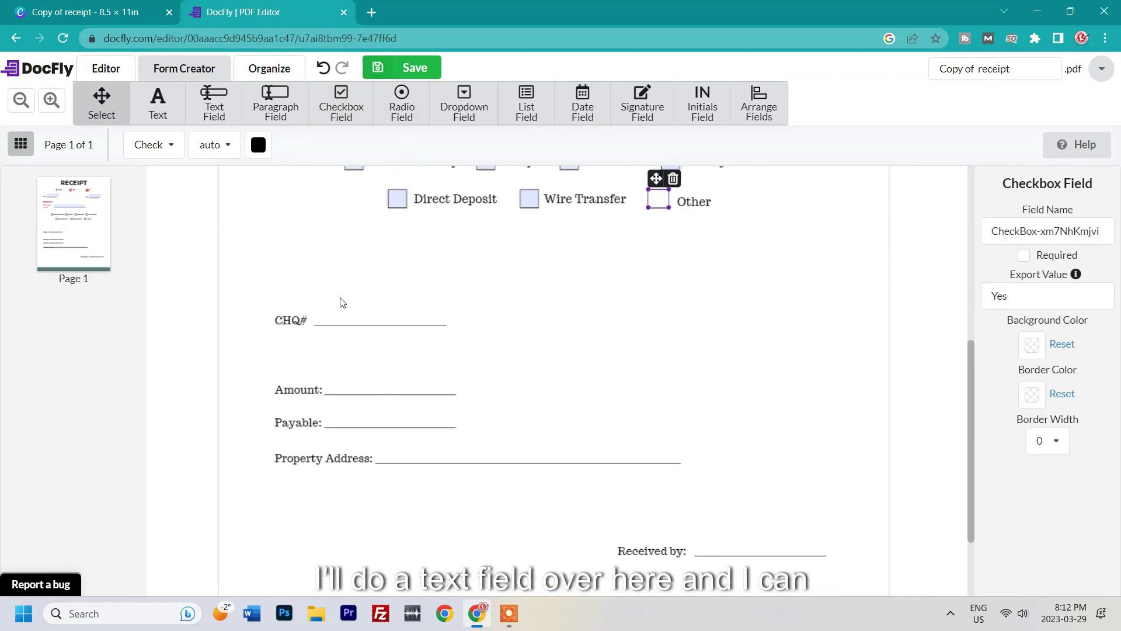
click(295, 114)
click(214, 105)
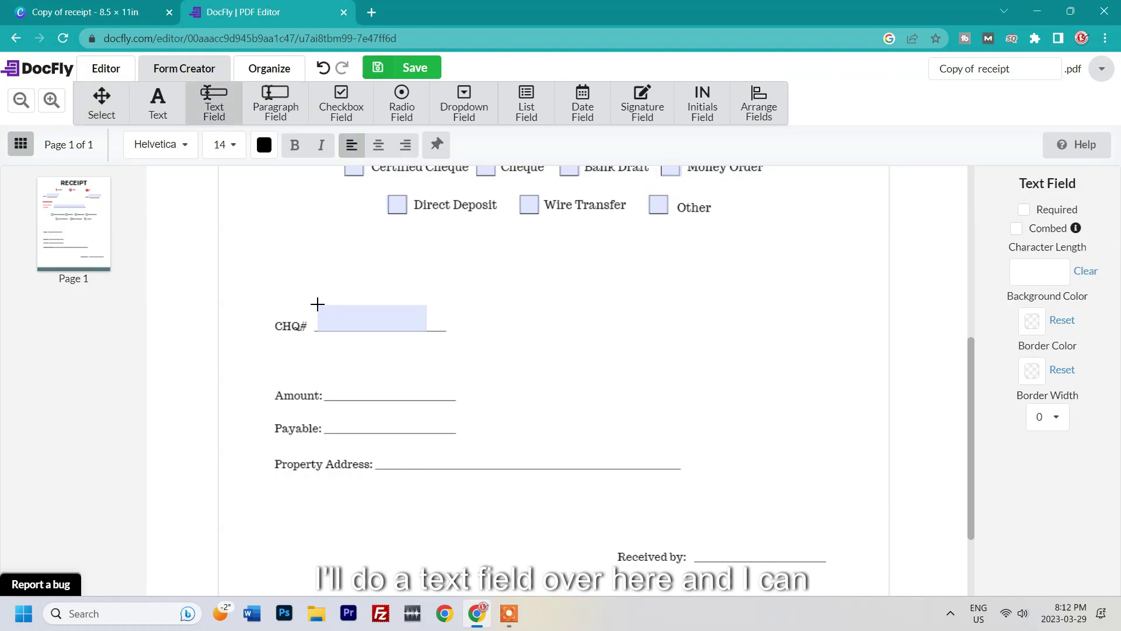
click(314, 300)
drag(425, 308, 447, 315)
click(226, 118)
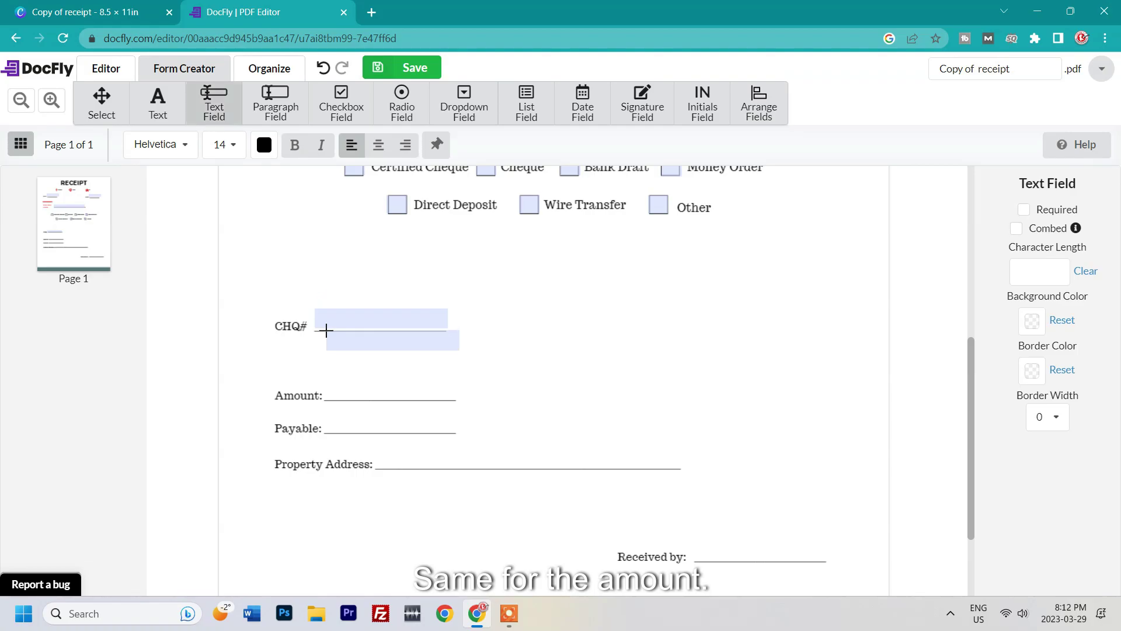
click(324, 379)
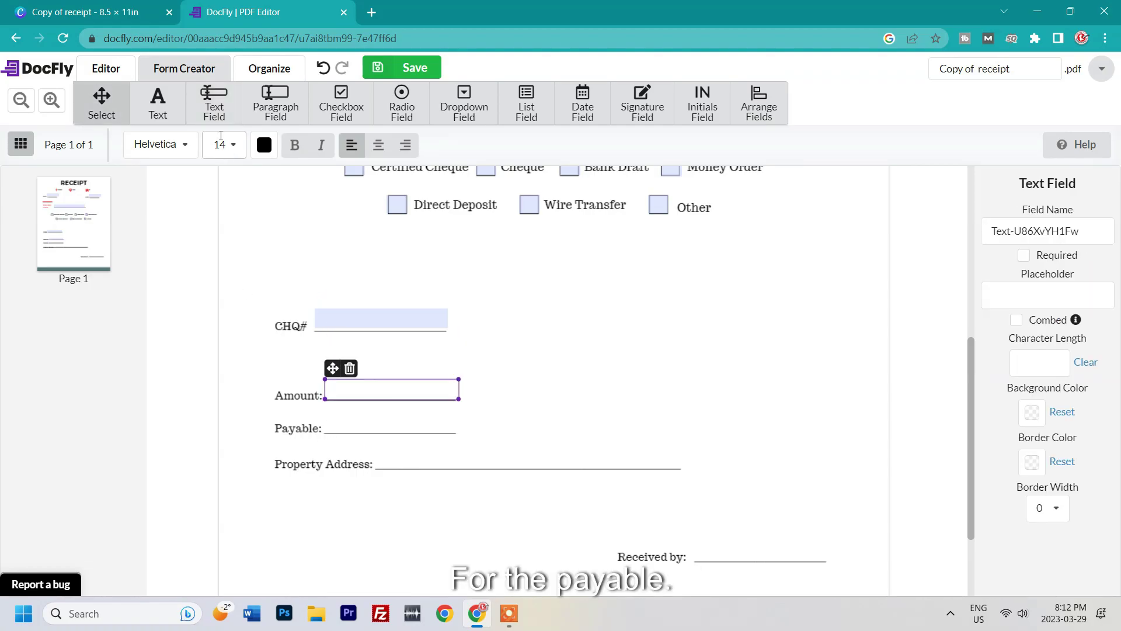
- Add text fields on the Payable, Property Address and Received by lines, resized to fit
click(215, 108)
click(325, 412)
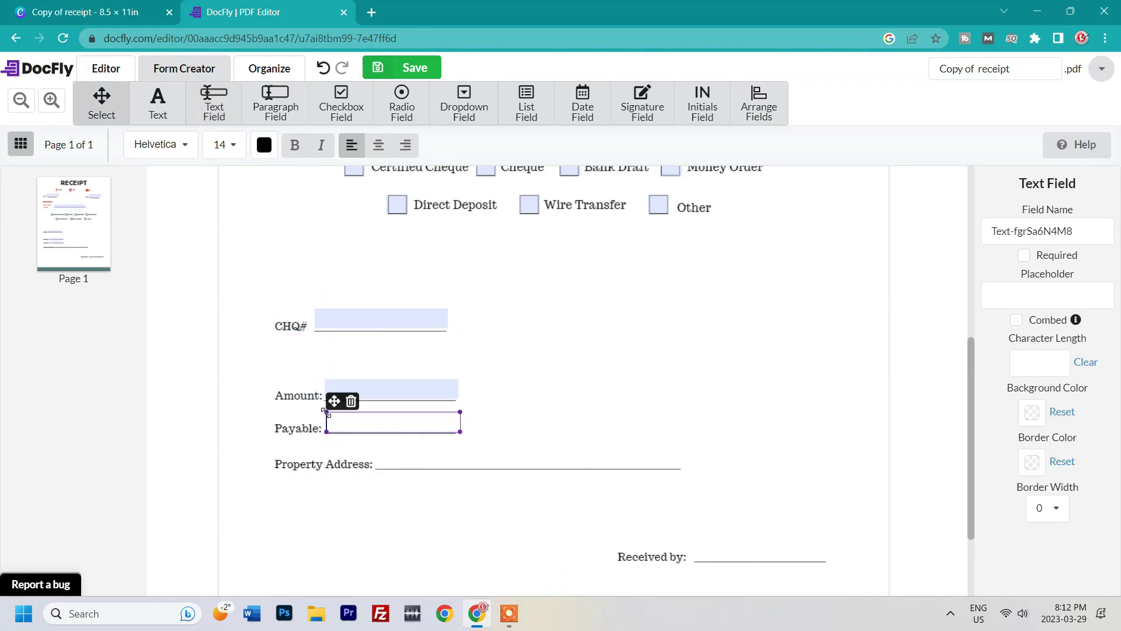
click(215, 108)
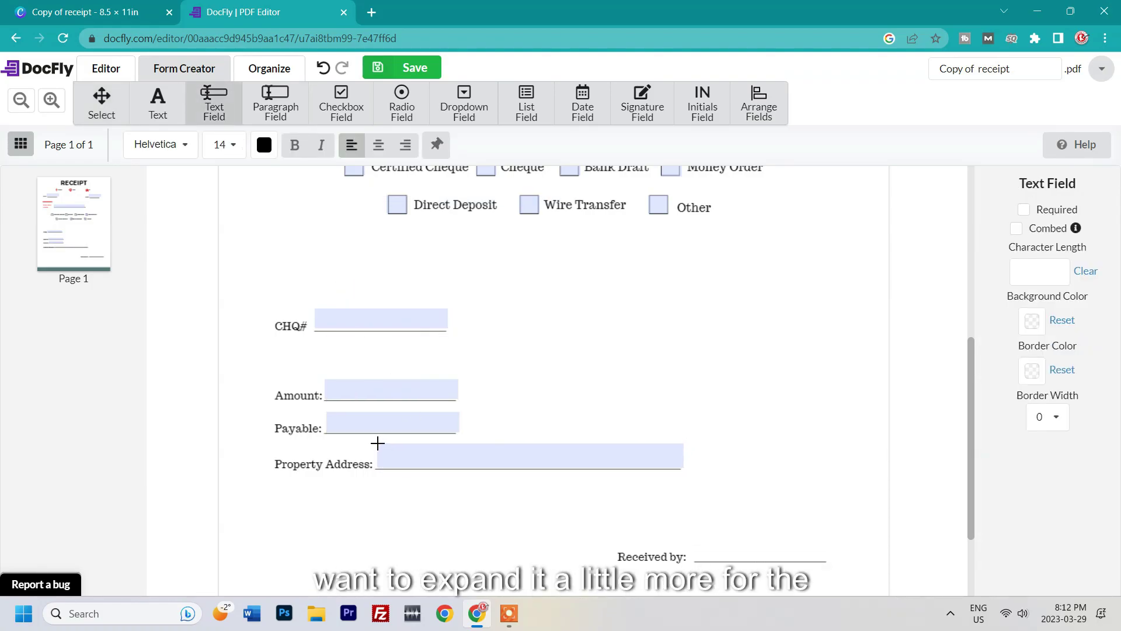
click(377, 442)
mouse_move(688, 441)
mouse_down()
mouse_move(633, 445)
mouse_move(679, 445)
mouse_up()
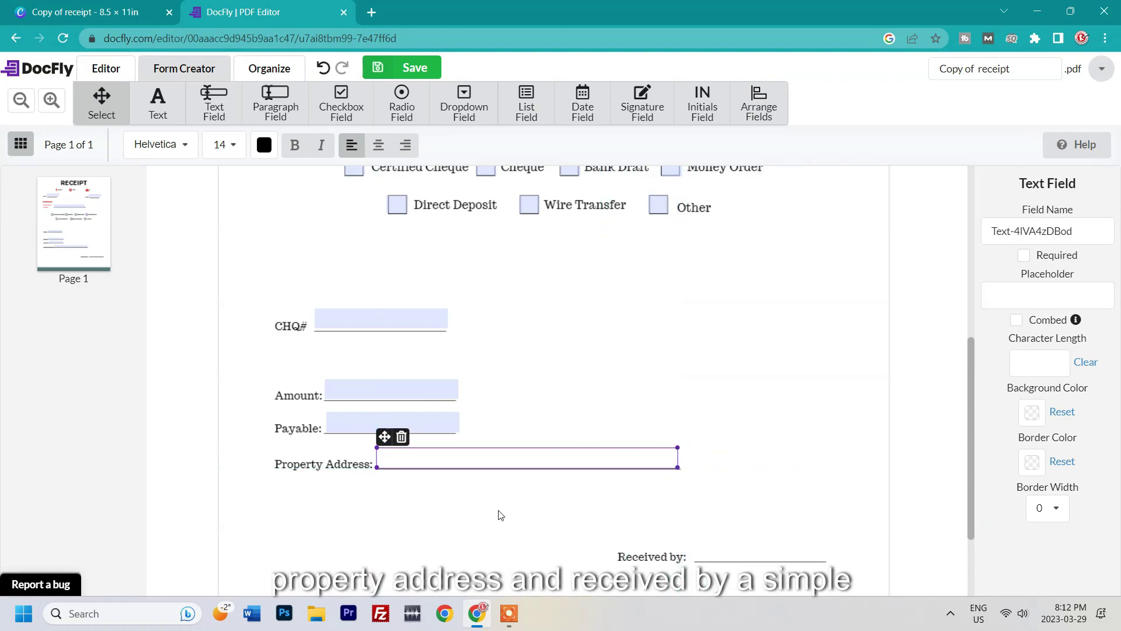
scroll(501, 515, down, 1)
click(214, 102)
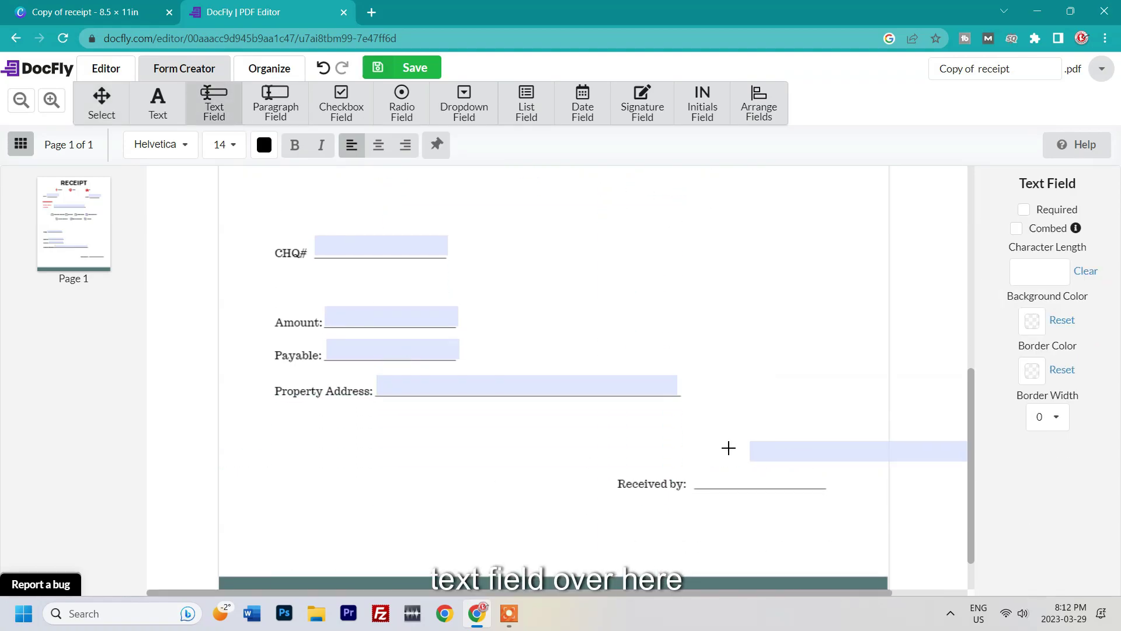
click(543, 460)
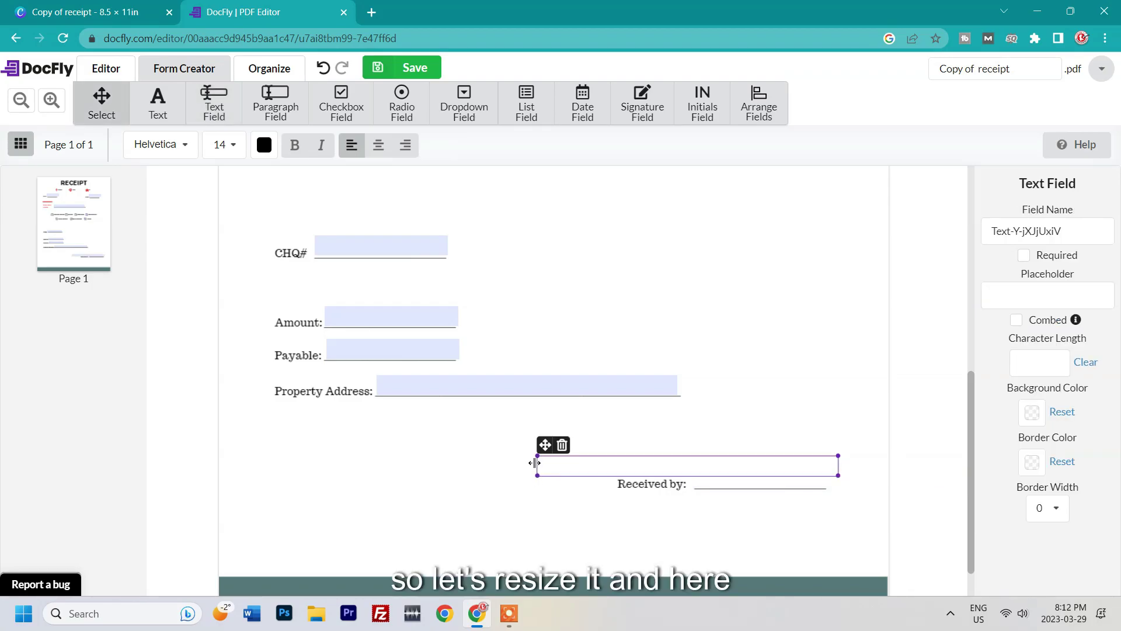
drag(534, 462, 720, 482)
drag(814, 458, 821, 463)
scroll(470, 429, down, 1)
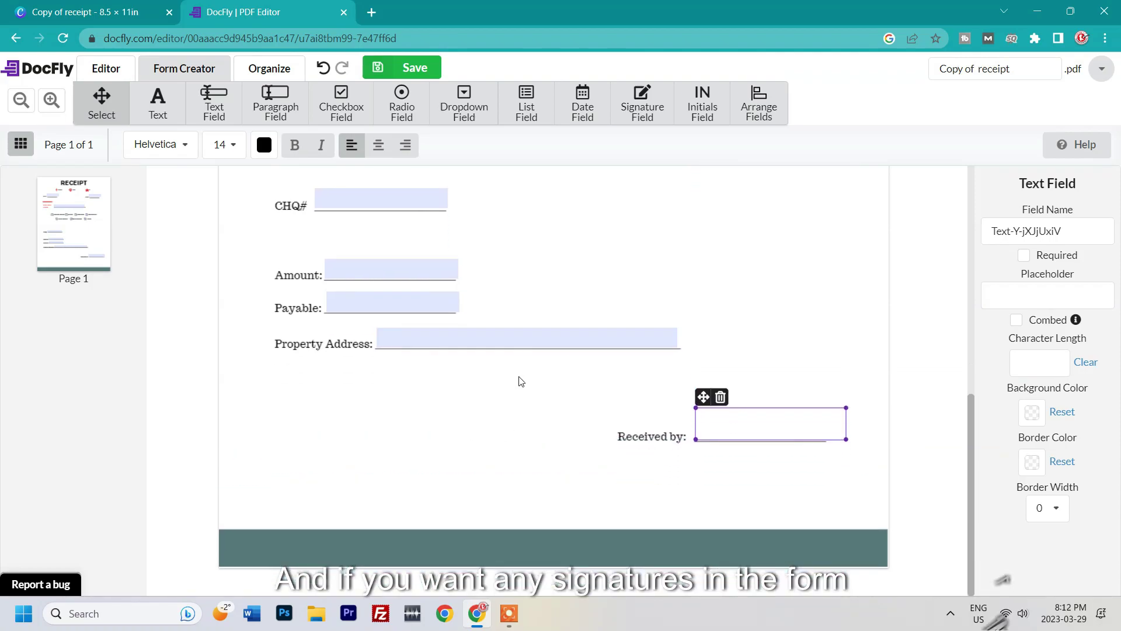
- Place a signature field just below Received by and enlarge it
click(665, 108)
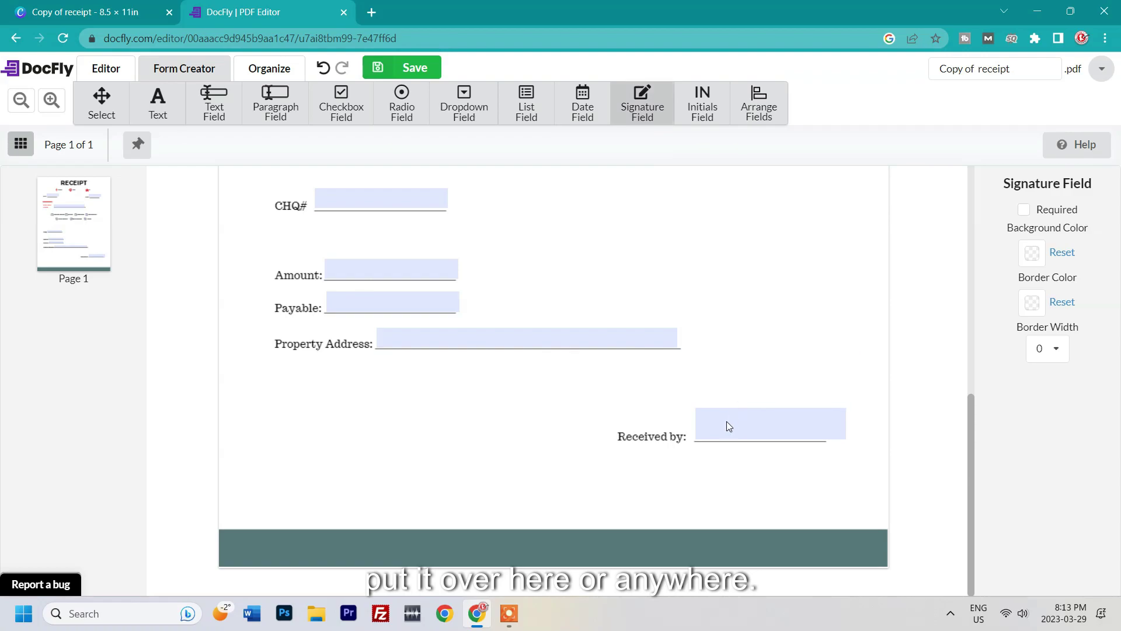
click(698, 452)
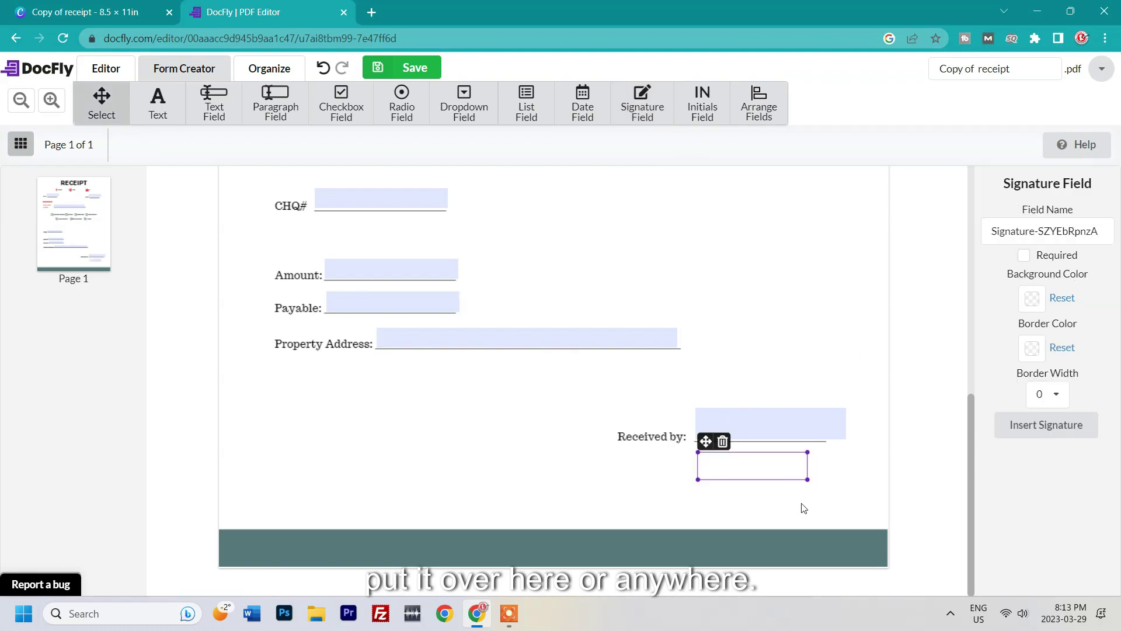
drag(808, 480, 834, 486)
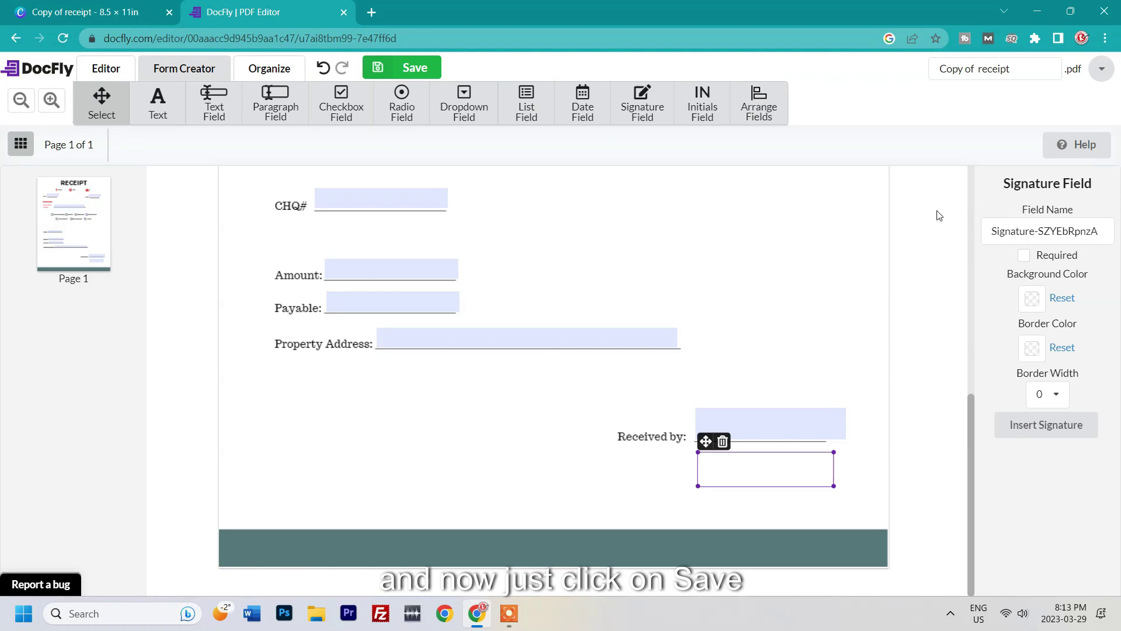
- Save and download the form as Copy of receipt (1).pdf, then move it to the desktop
click(397, 69)
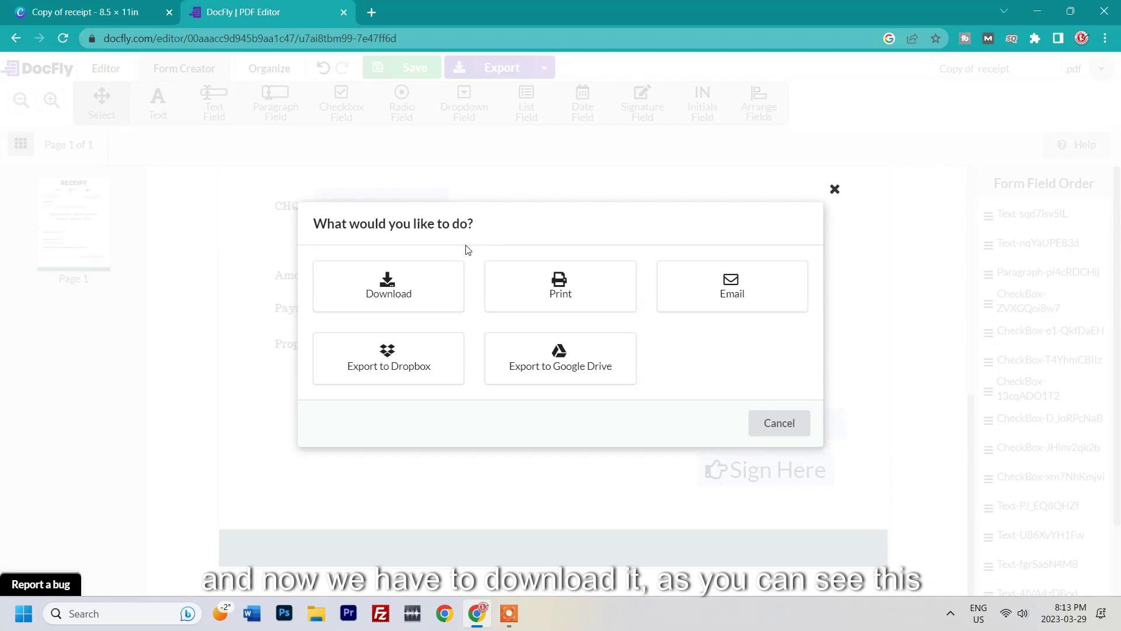
click(416, 287)
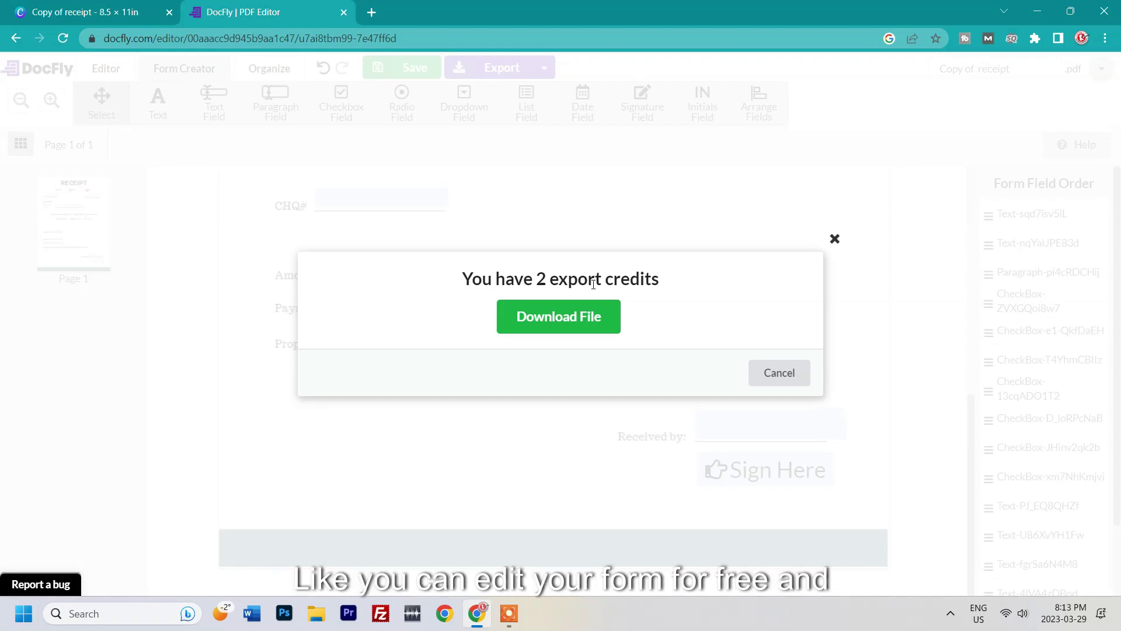
click(552, 323)
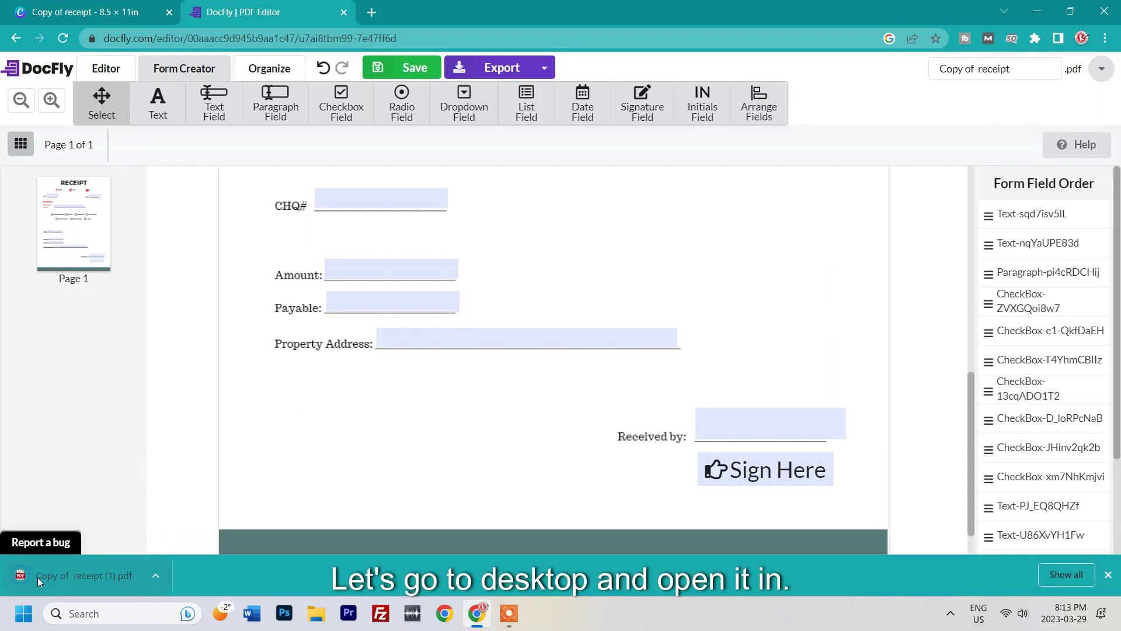
drag(38, 577, 520, 176)
- Open the downloaded receipt PDF with Adobe Acrobat Reader
right_click(526, 101)
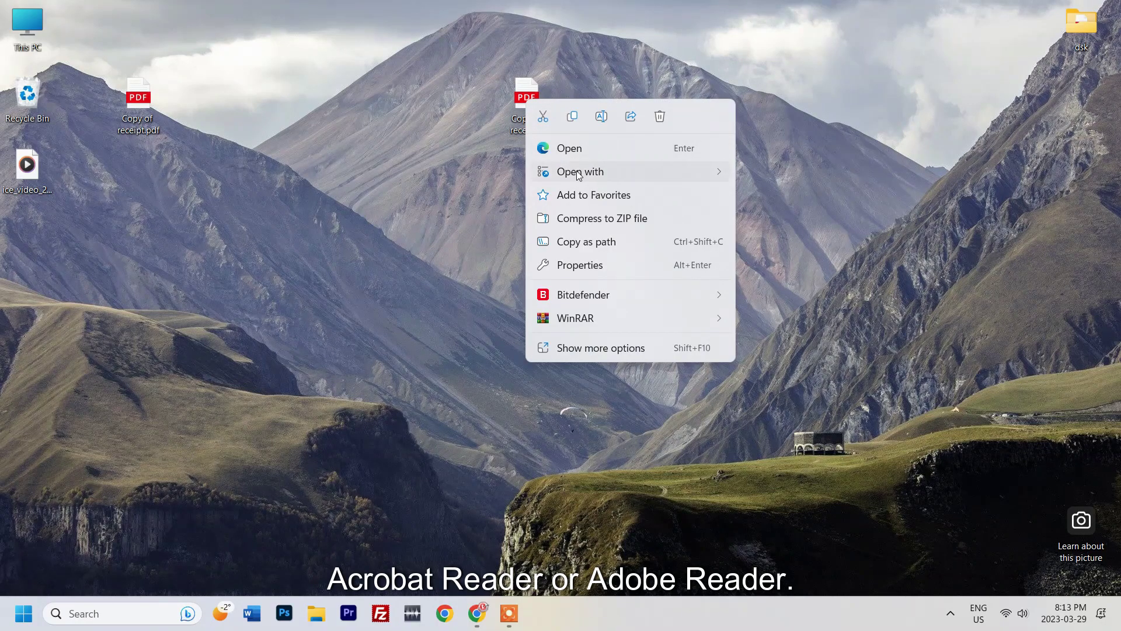
mouse_move(578, 174)
click(776, 170)
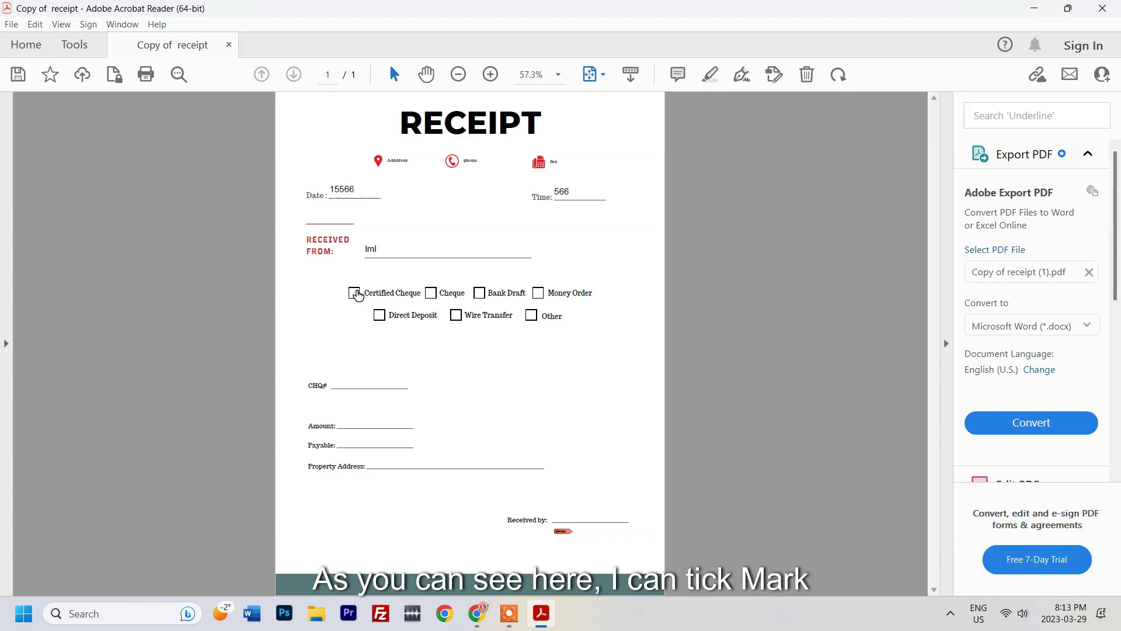
- Tick the Certified Cheque, Wire Transfer and Bank Draft checkboxes
click(354, 292)
click(458, 319)
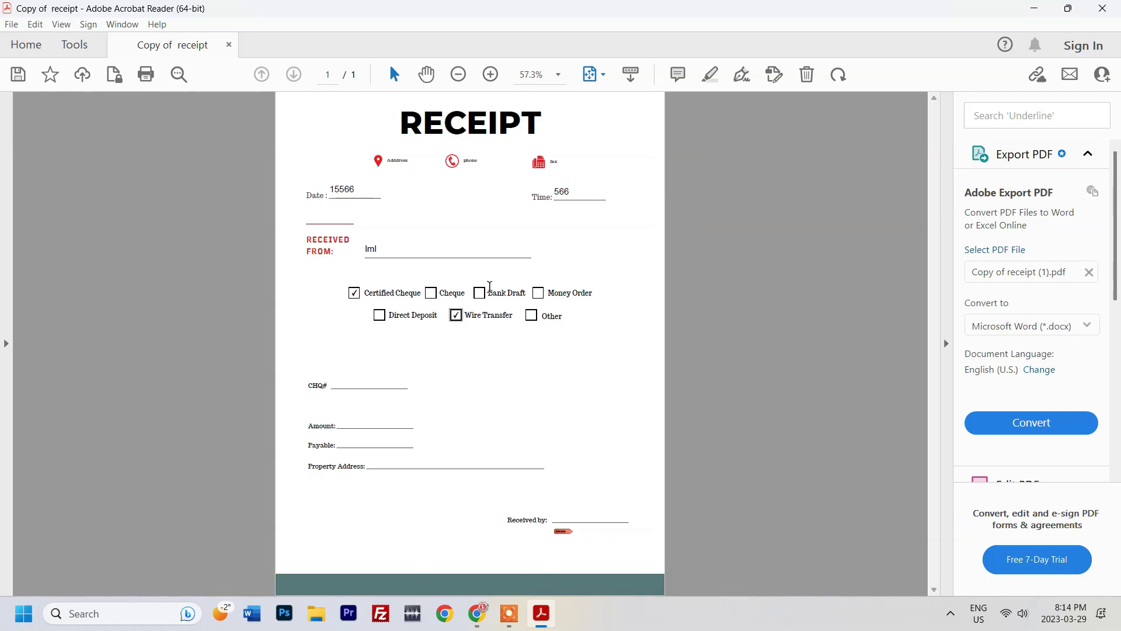
click(479, 293)
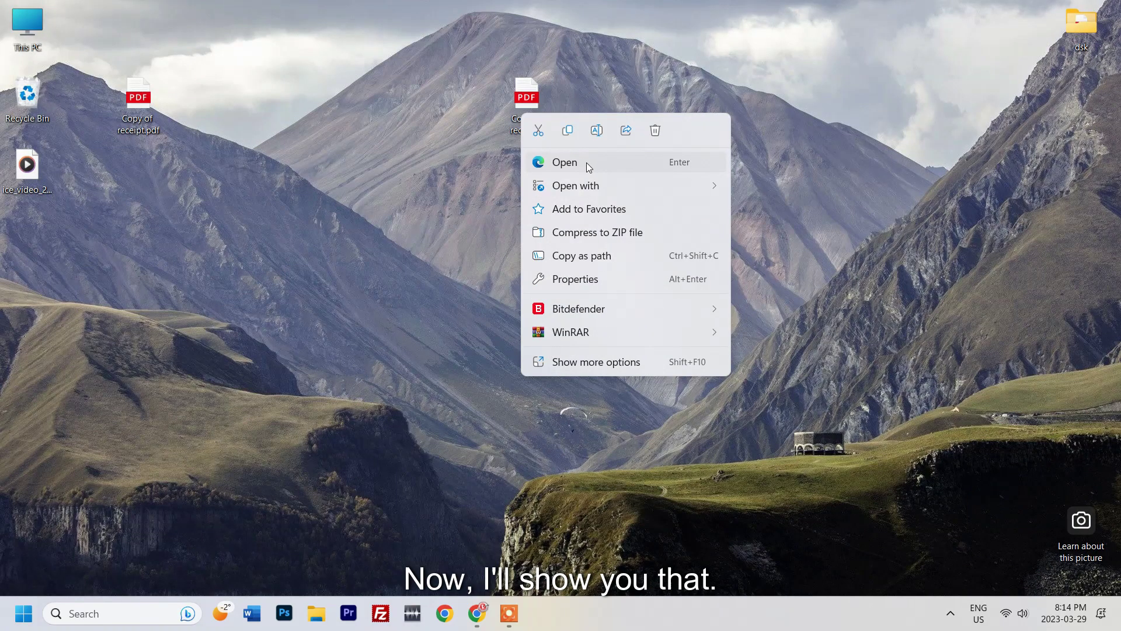
- Open the downloaded receipt PDF in Microsoft Edge
click(514, 163)
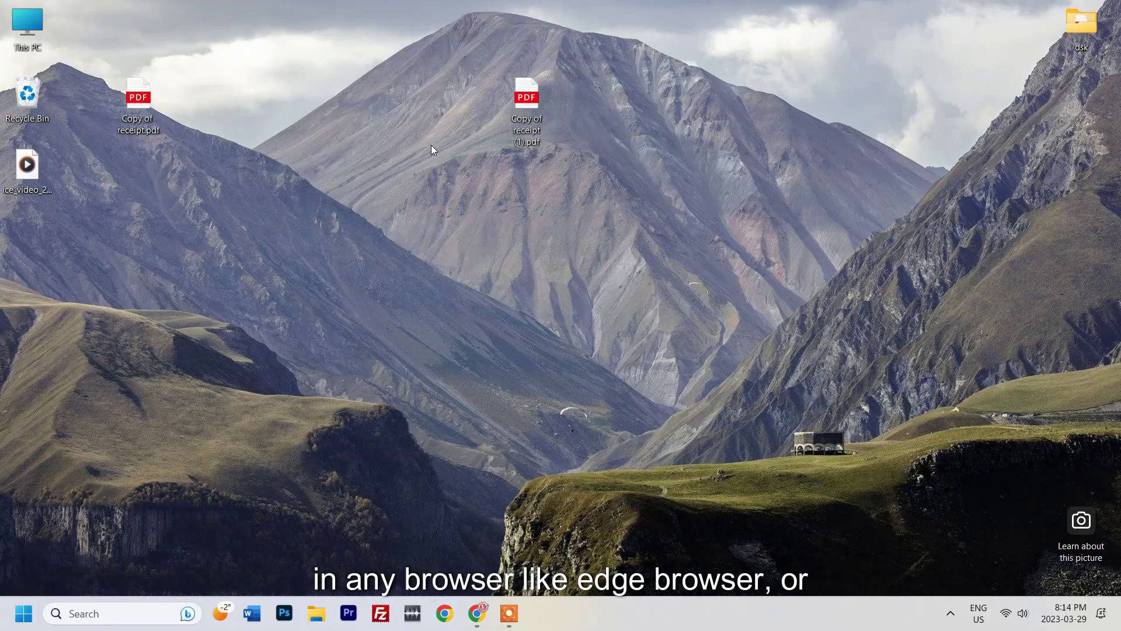
right_click(535, 98)
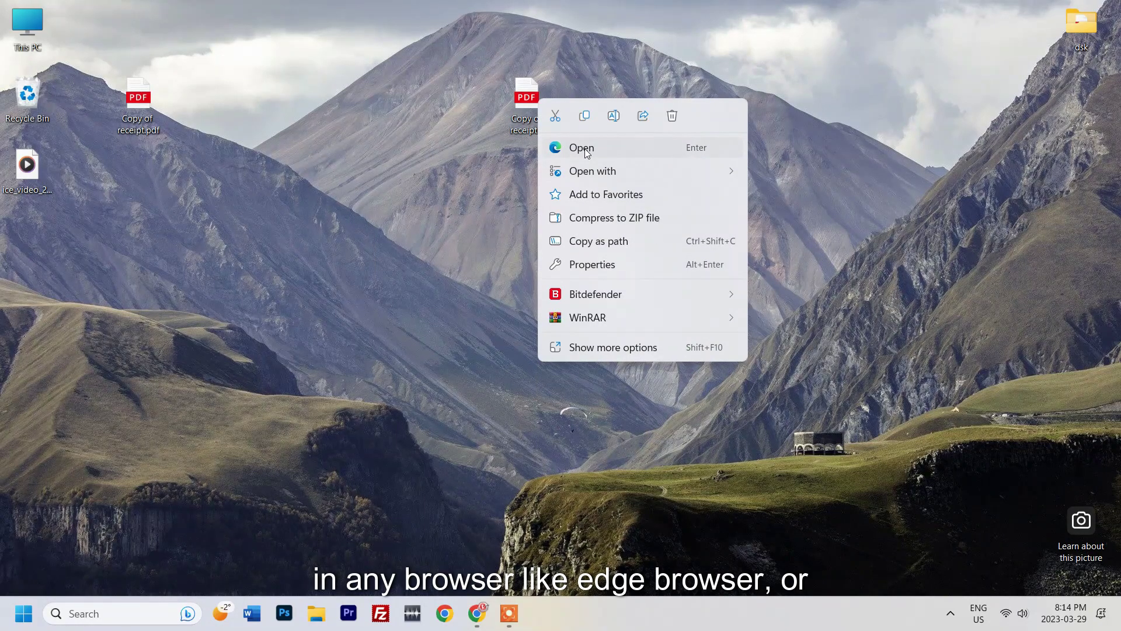
click(585, 149)
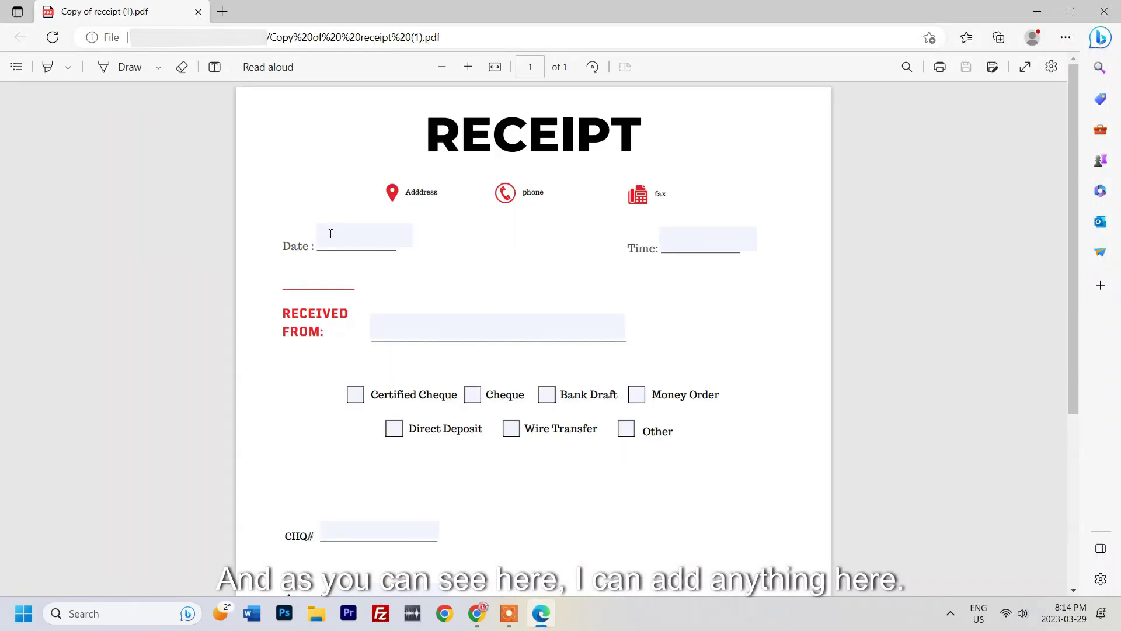
- Fill in Date 5662, Time 6646 and Received From 'hjhg' on the receipt
click(330, 236)
text(5662)
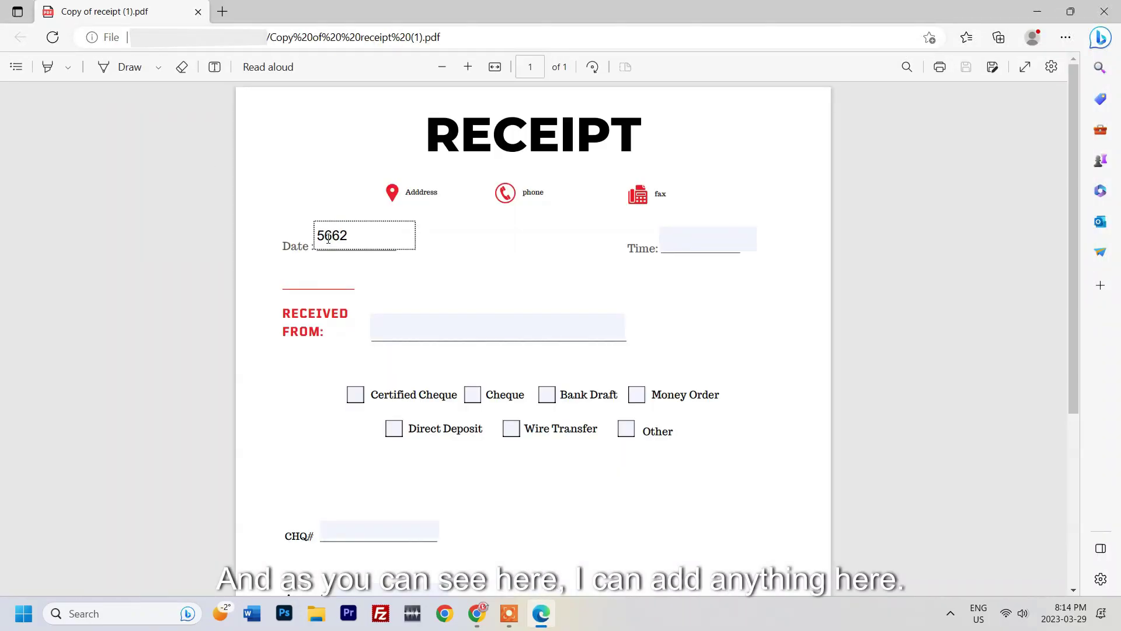
click(723, 237)
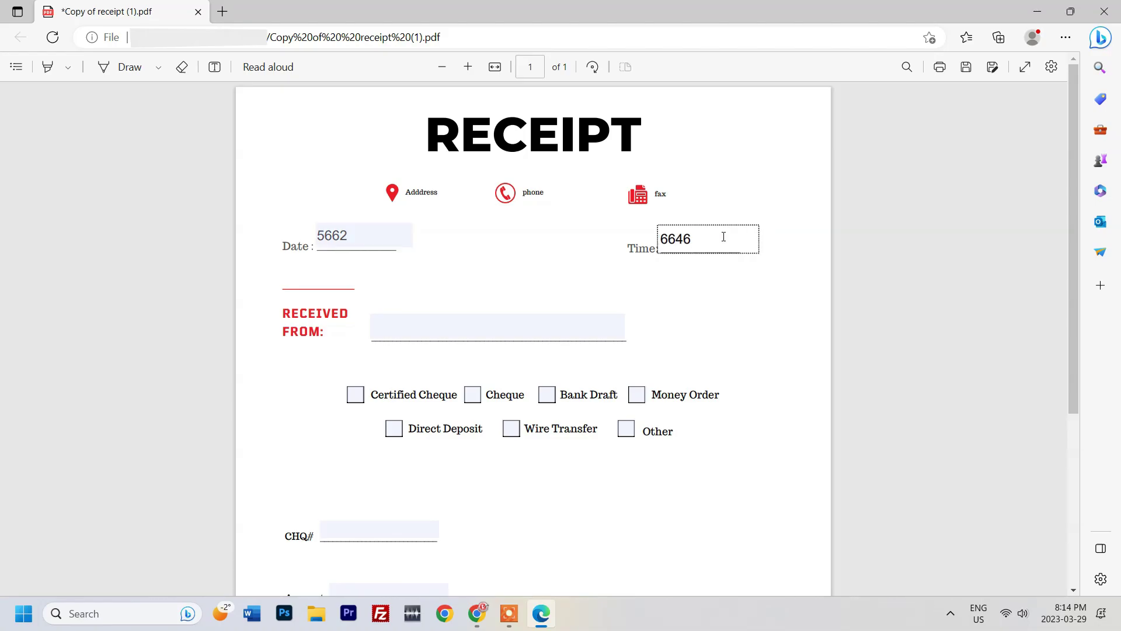
scroll(388, 245, down, 3)
click(398, 157)
text(hjh)
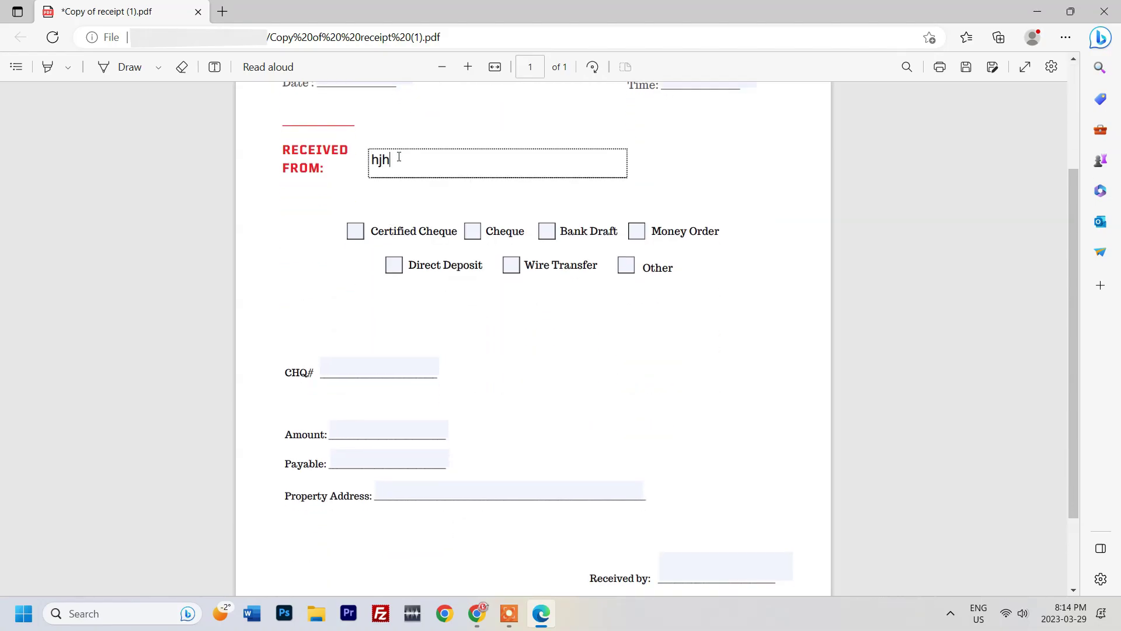
text(g)
- Tick the Cheque, Wire Transfer, Bank Draft, Money Order and Other boxes and enter CHQ# 'jh'
click(472, 231)
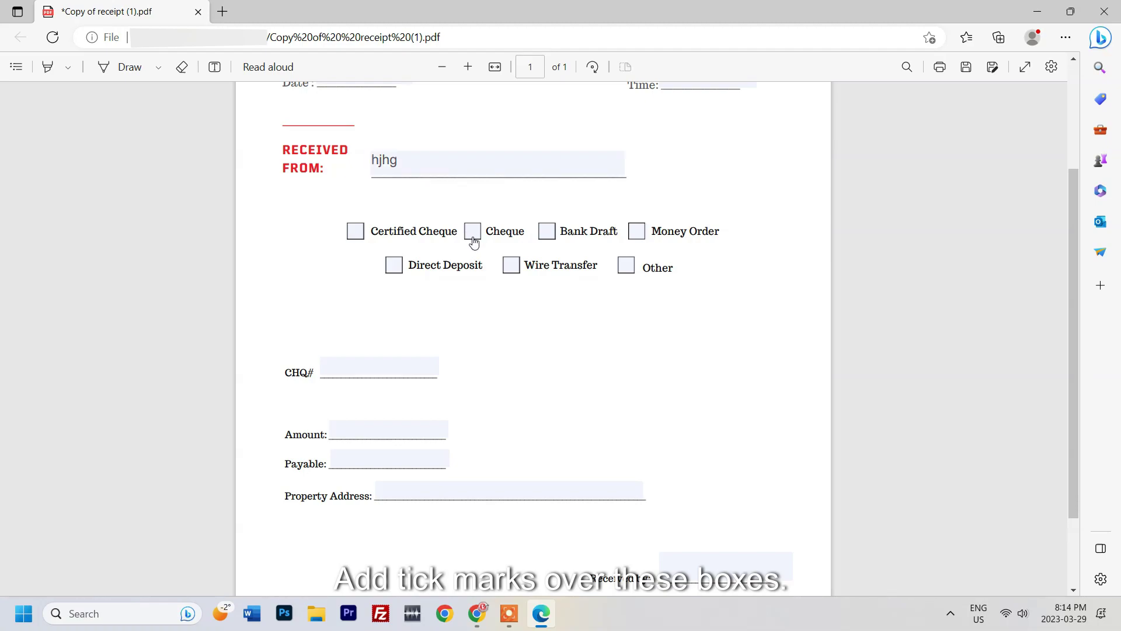
click(511, 265)
click(546, 232)
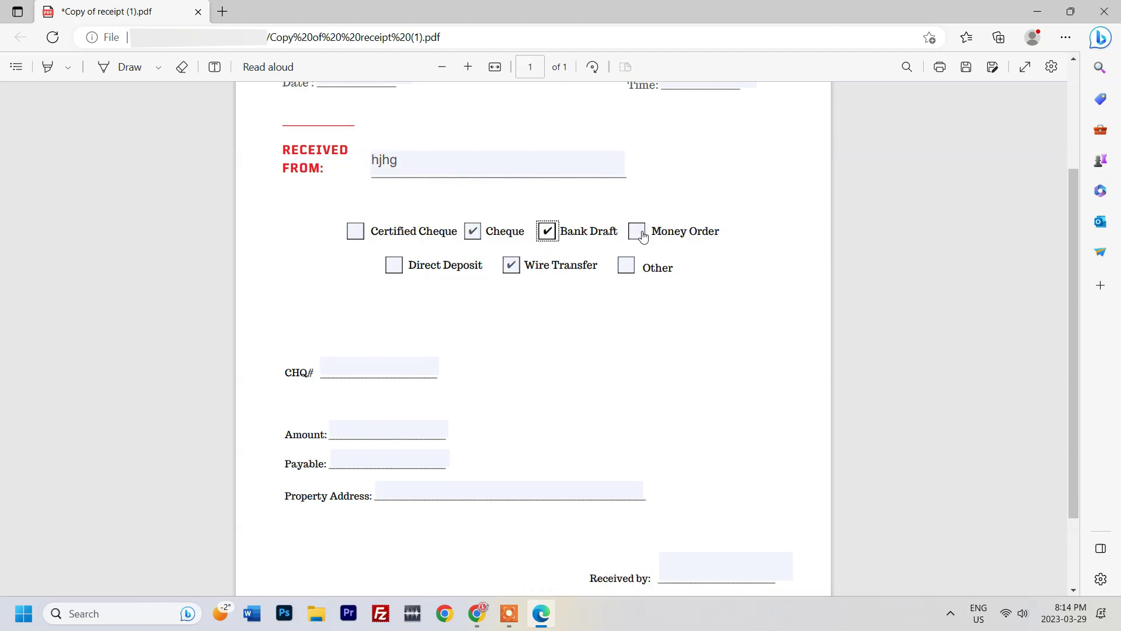
click(637, 231)
click(626, 265)
scroll(332, 336, down, 1)
click(342, 292)
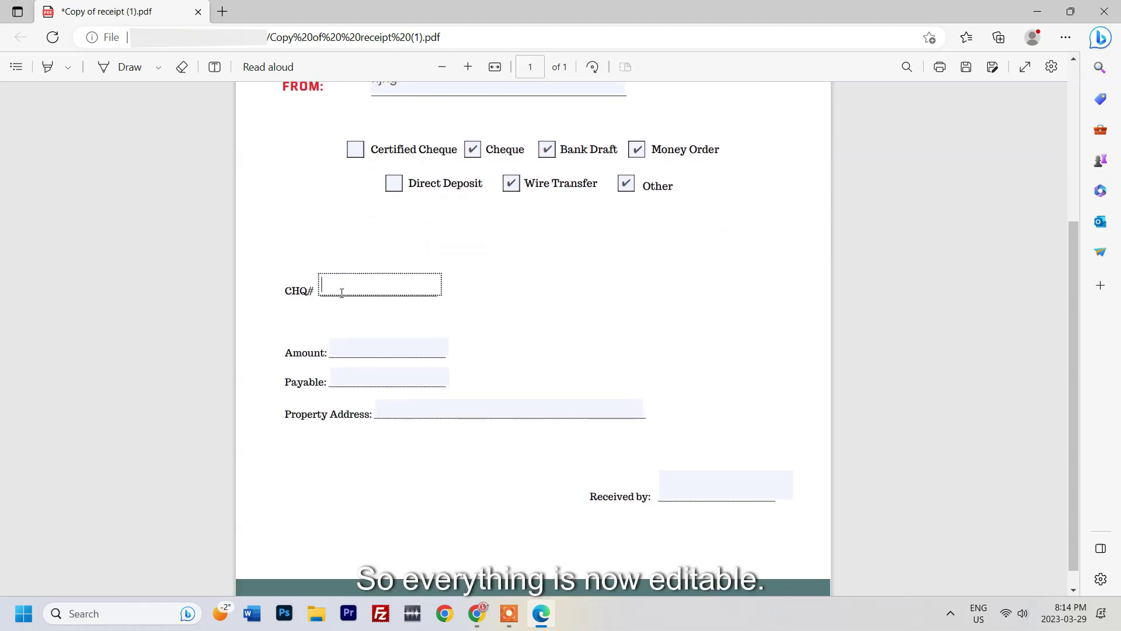
scroll(494, 463, up, 3)
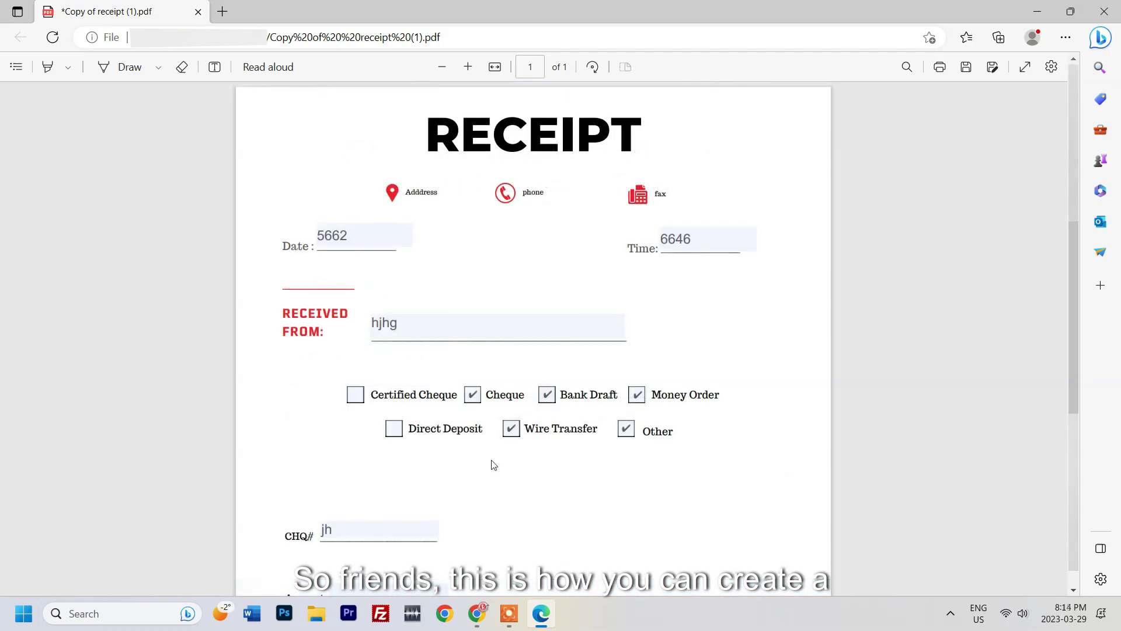